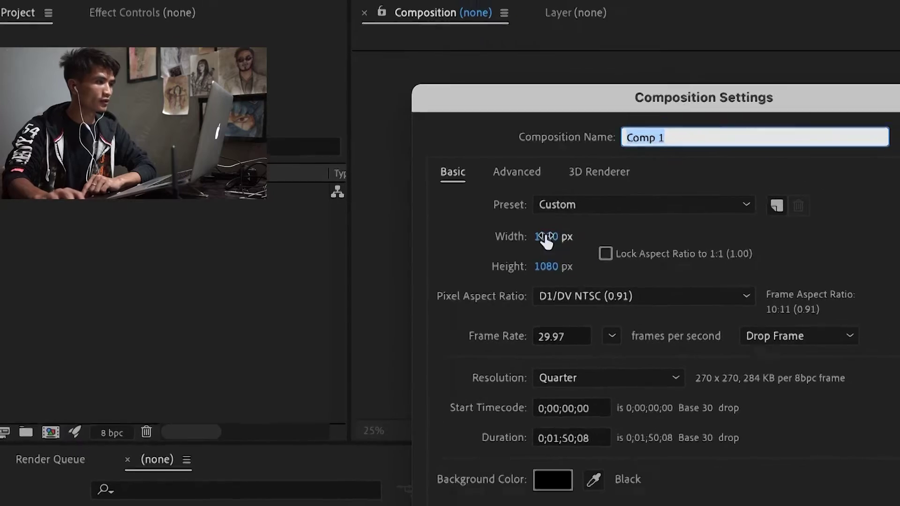
Step: Name the new composition 'motion graphic', set its width to 1920 px and confirm
{"action": "left_click_drag", "start_coordinate": [637, 154], "coordinate": [637, 284]}
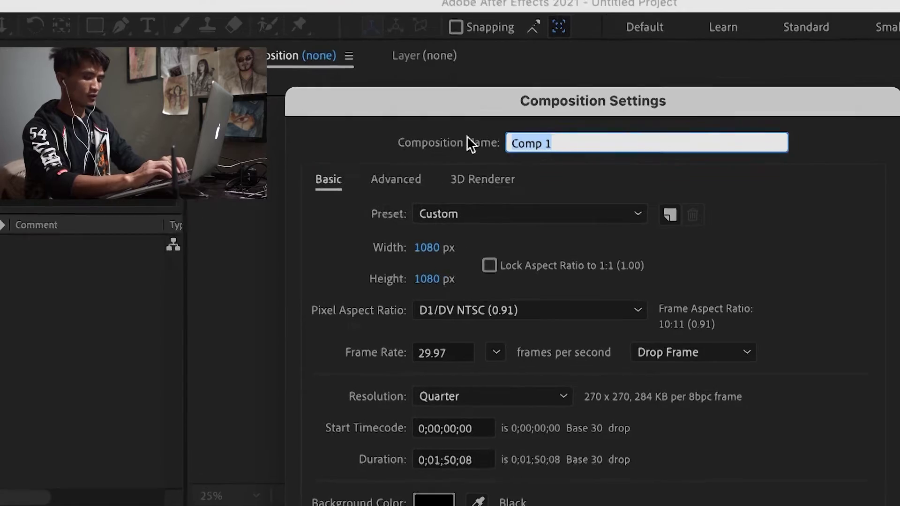
{"action": "type", "text": "motion"}
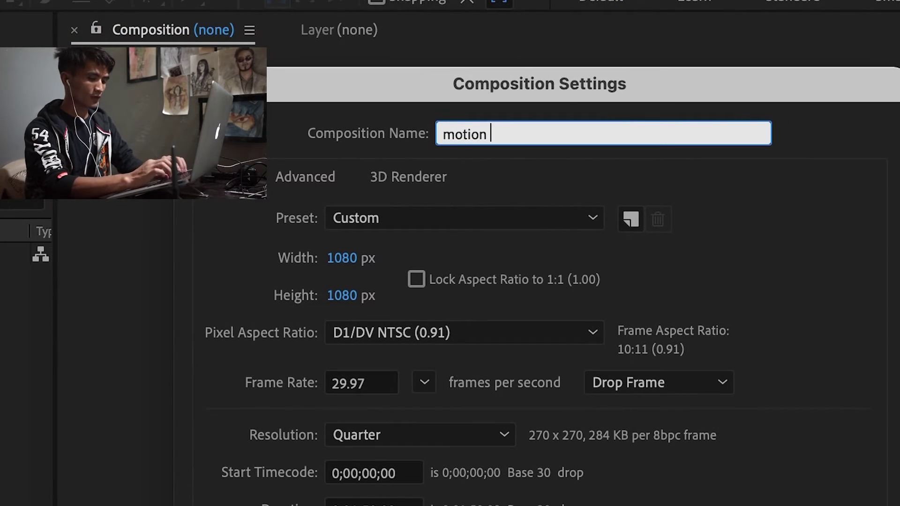
{"action": "type", "text": " graphic"}
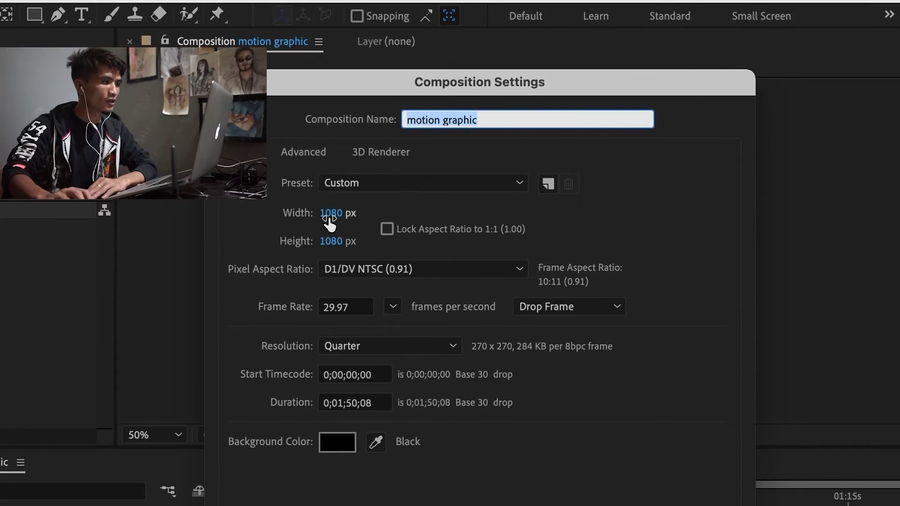
{"action": "left_click", "coordinate": [330, 216]}
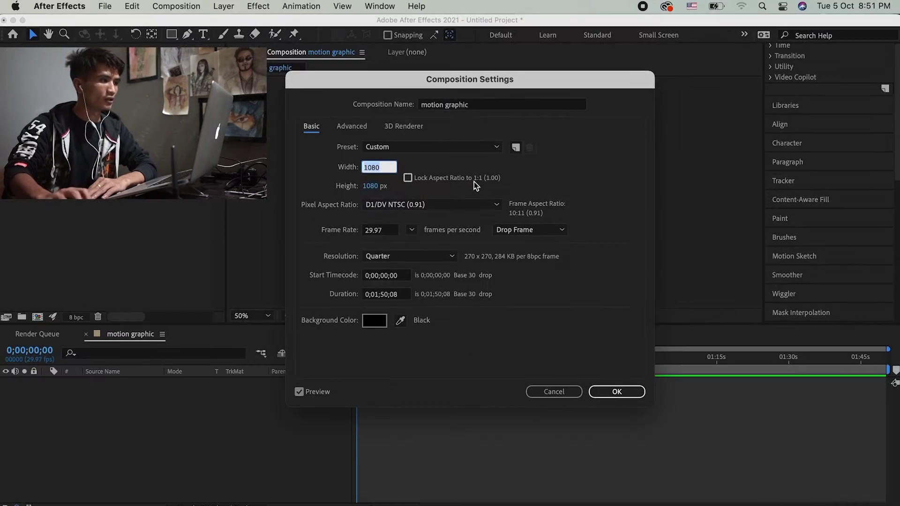
{"action": "type", "text": "1"}
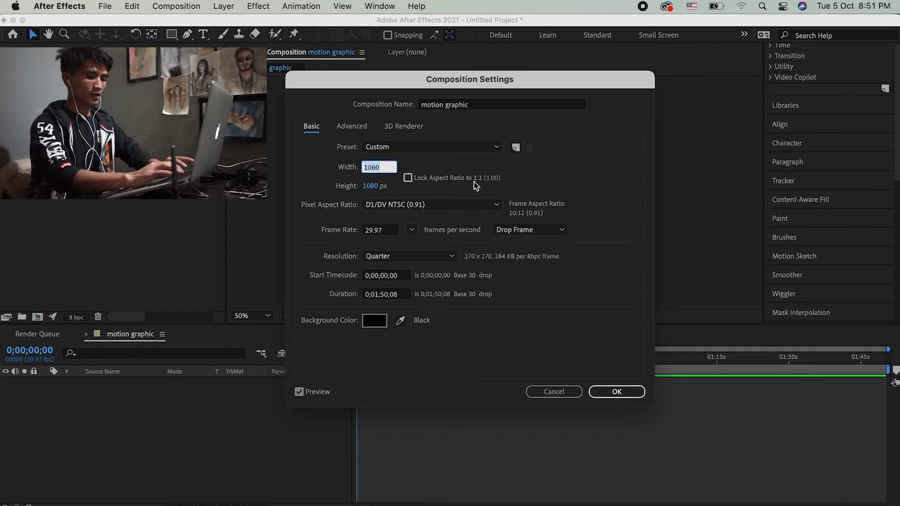
{"action": "type", "text": "920"}
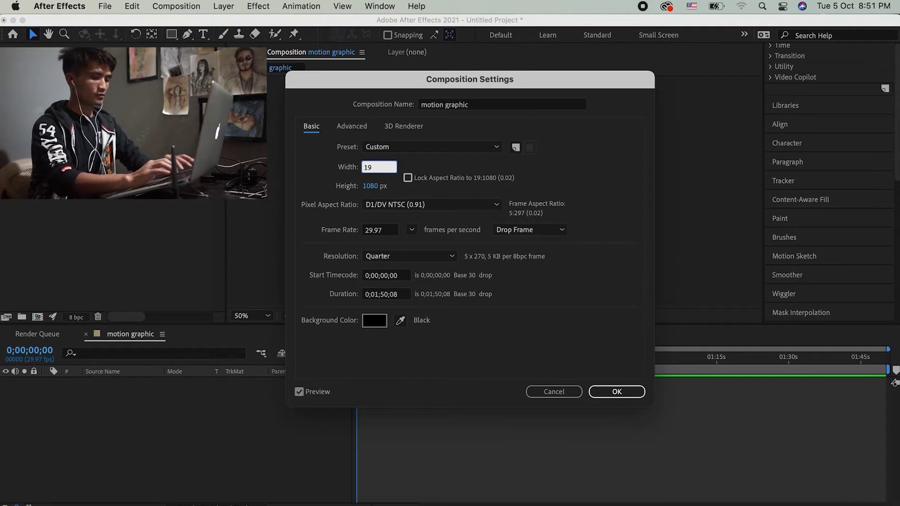
{"action": "left_click", "coordinate": [605, 392]}
{"action": "key", "text": "comma"}
{"action": "key", "text": "period"}
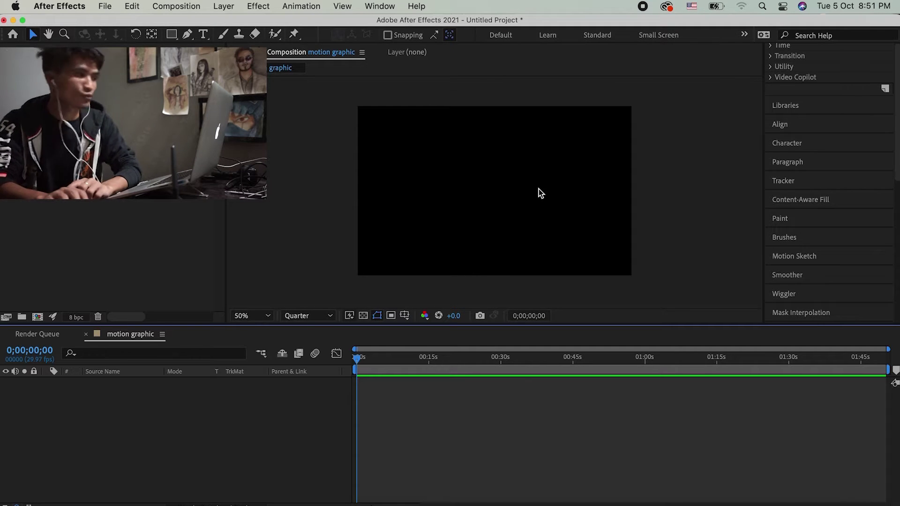
Step: Add a full-frame solid layer named 'BG' through New > Solid
{"action": "key", "text": "period"}
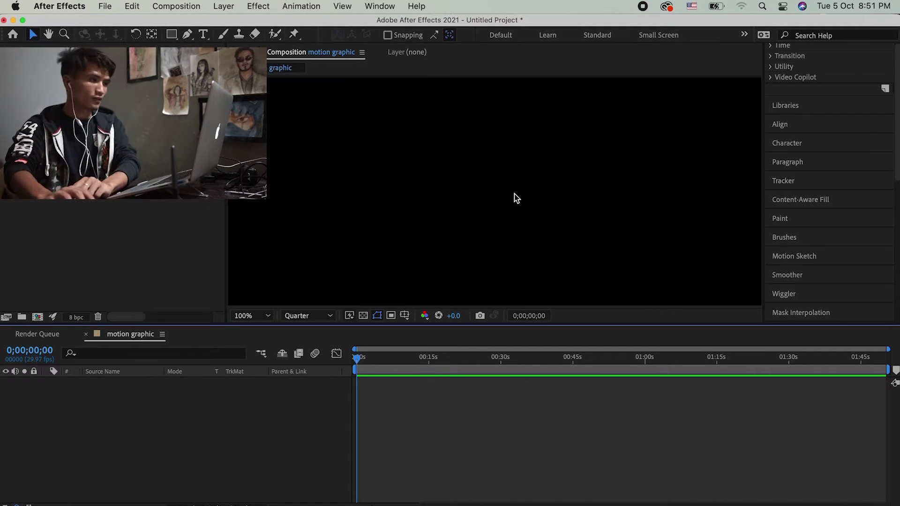
{"action": "key", "text": "comma"}
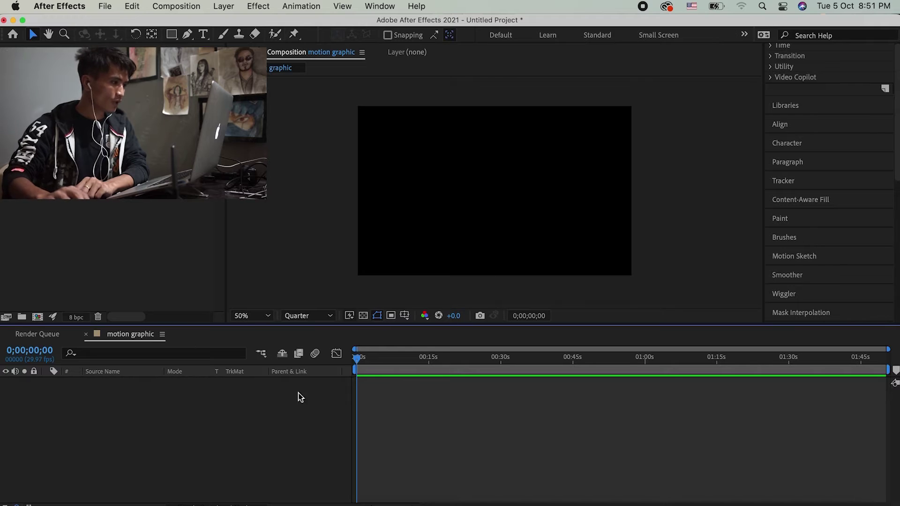
{"action": "right_click", "coordinate": [193, 422]}
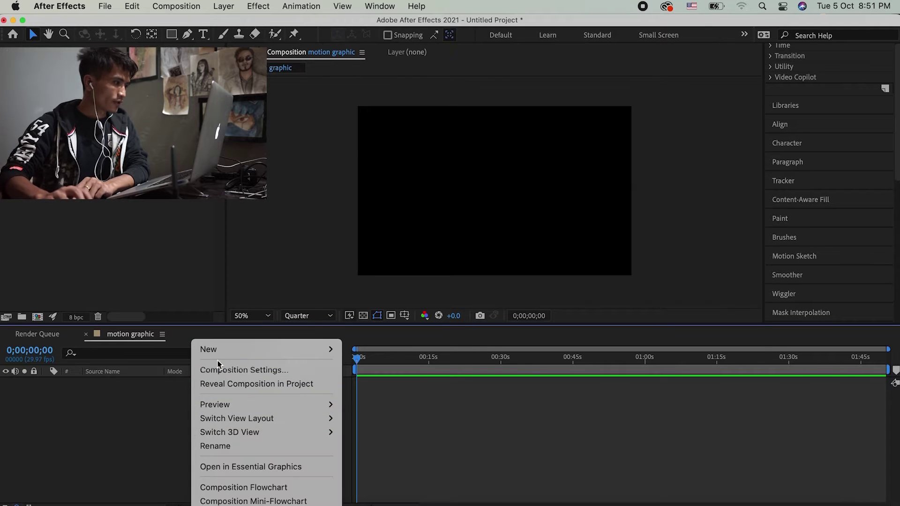
{"action": "mouse_move", "coordinate": [281, 349]}
{"action": "left_click", "coordinate": [367, 384]}
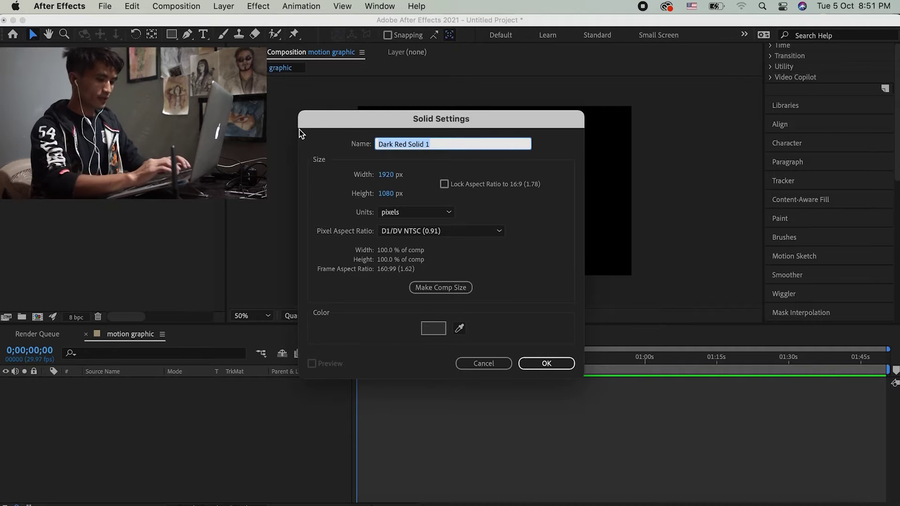
{"action": "type", "text": "BG"}
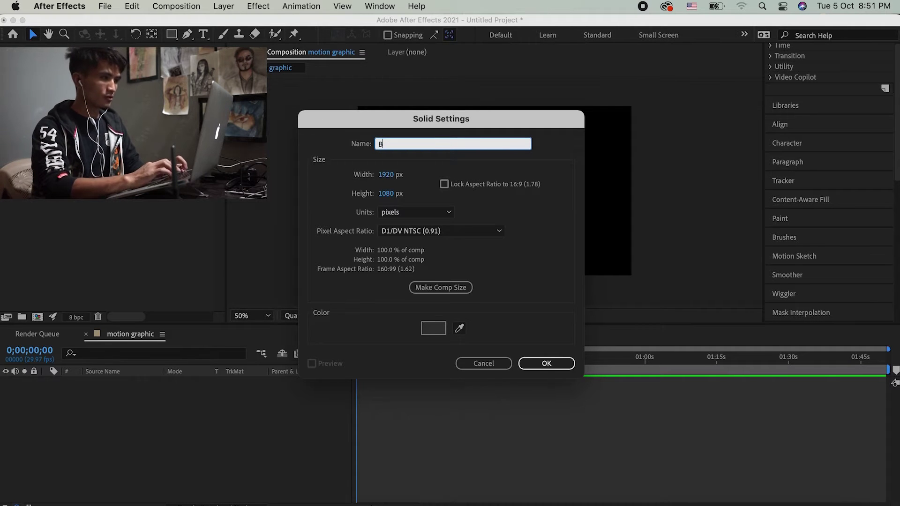
{"action": "key", "text": "Return"}
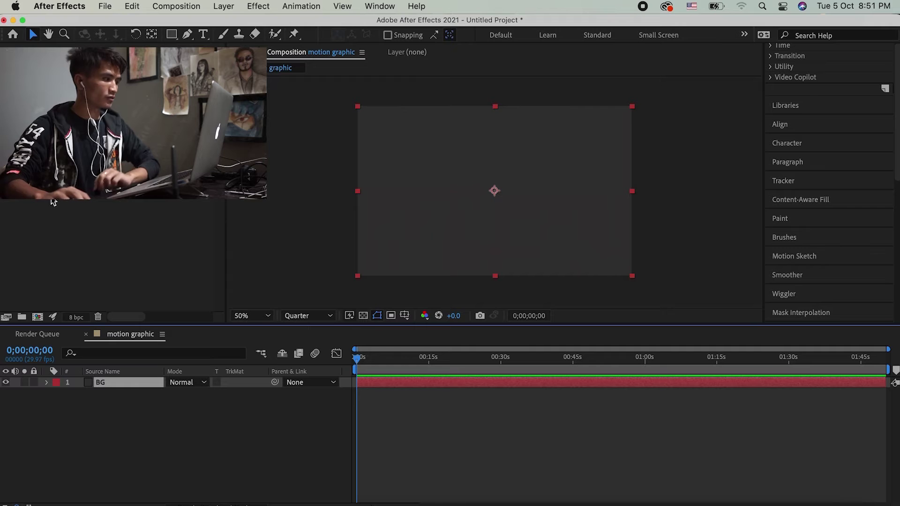
{"action": "left_click", "coordinate": [233, 7]}
Step: Change the BG solid's colour to light grey in Solid Settings
{"action": "left_click", "coordinate": [246, 38]}
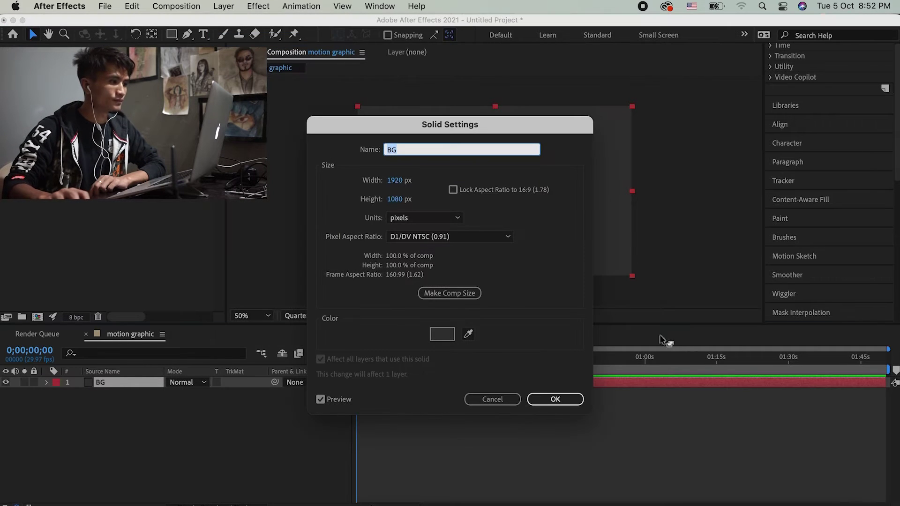
{"action": "left_click", "coordinate": [442, 333]}
{"action": "left_click_drag", "start_coordinate": [267, 340], "coordinate": [213, 303]}
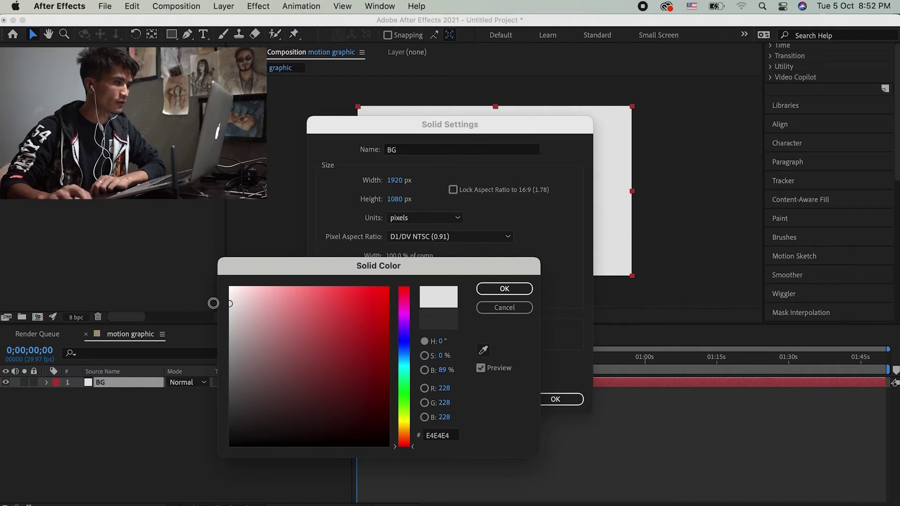
{"action": "left_click", "coordinate": [504, 288]}
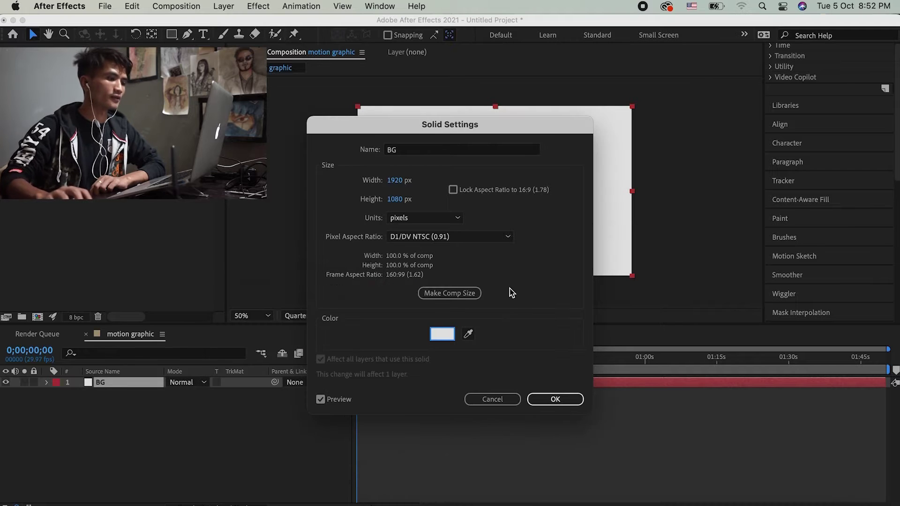
{"action": "left_click", "coordinate": [555, 398]}
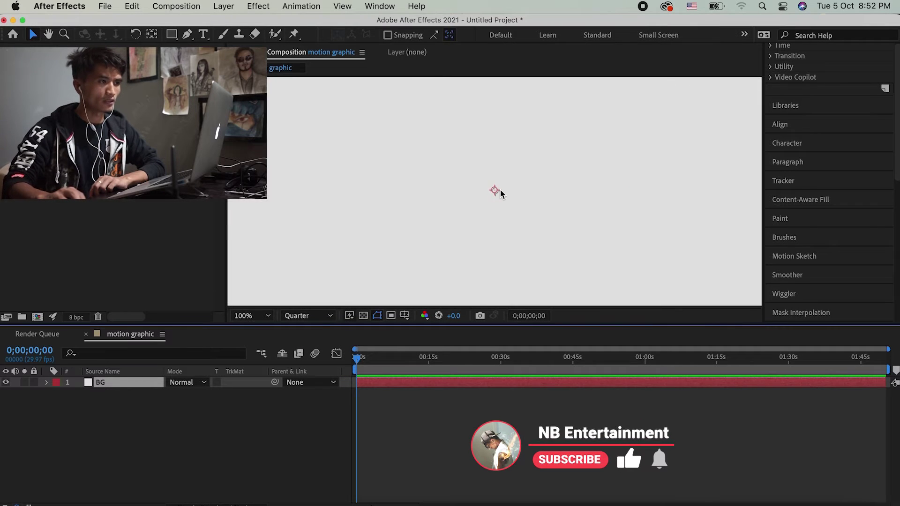
Step: Enlarge the viewer panel and lock the BG layer
{"action": "left_click", "coordinate": [541, 501]}
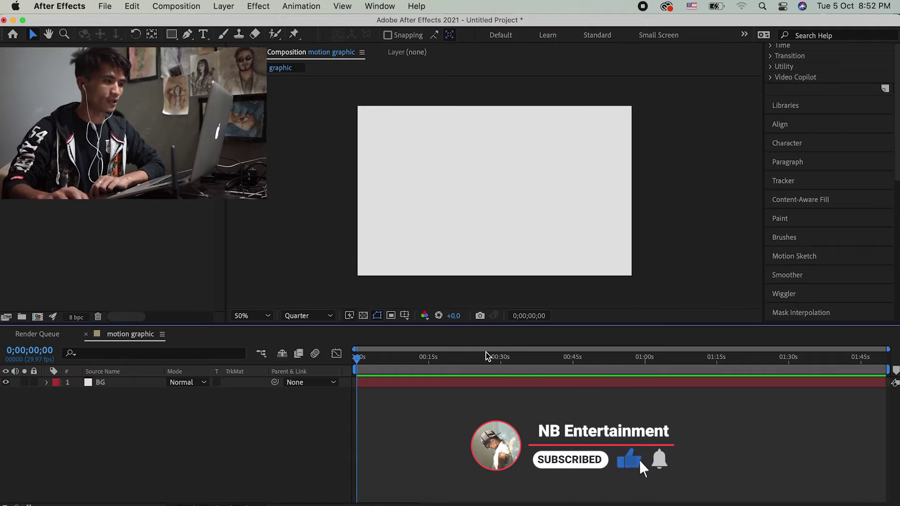
{"action": "left_click_drag", "start_coordinate": [469, 329], "coordinate": [468, 366]}
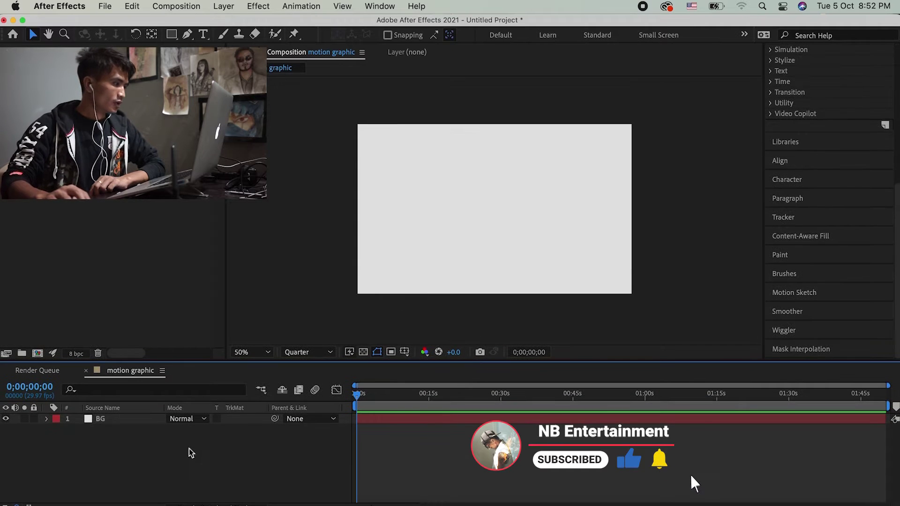
{"action": "left_click", "coordinate": [104, 420]}
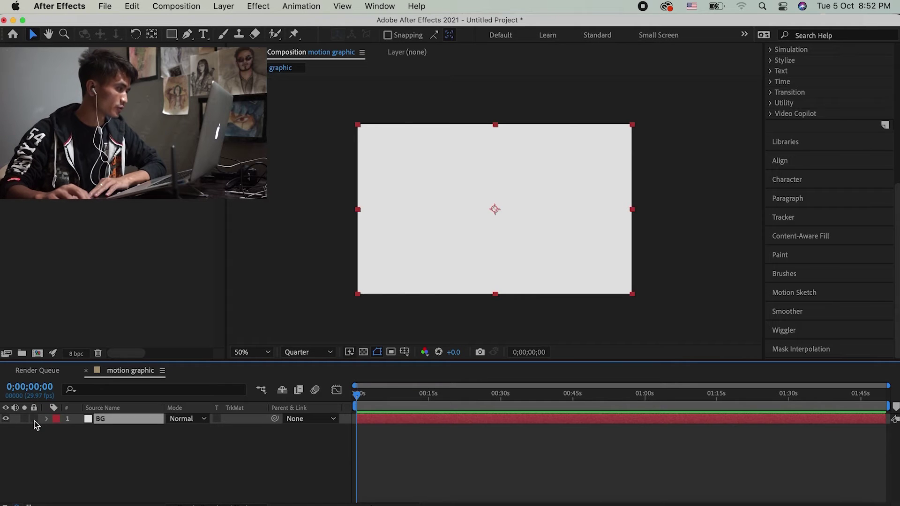
{"action": "left_click", "coordinate": [34, 418]}
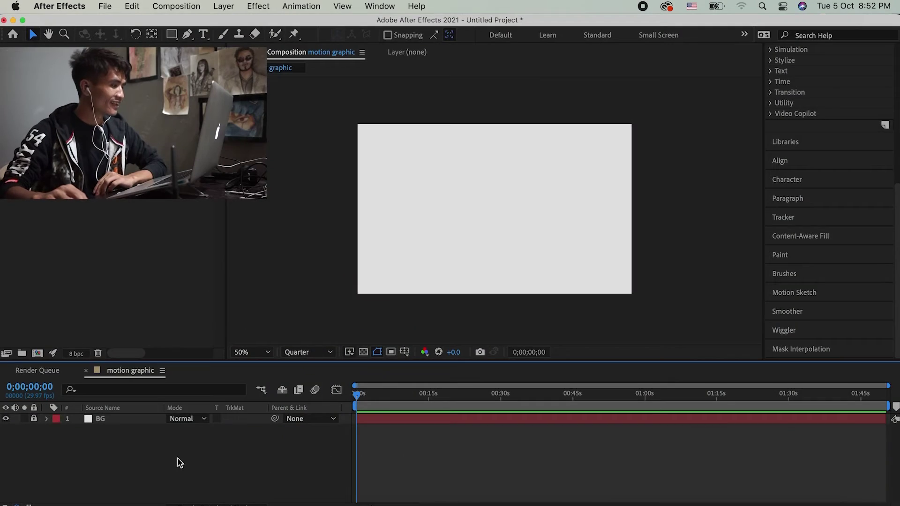
Step: Add a new full-frame solid, White Solid 1, above BG
{"action": "left_click", "coordinate": [223, 6]}
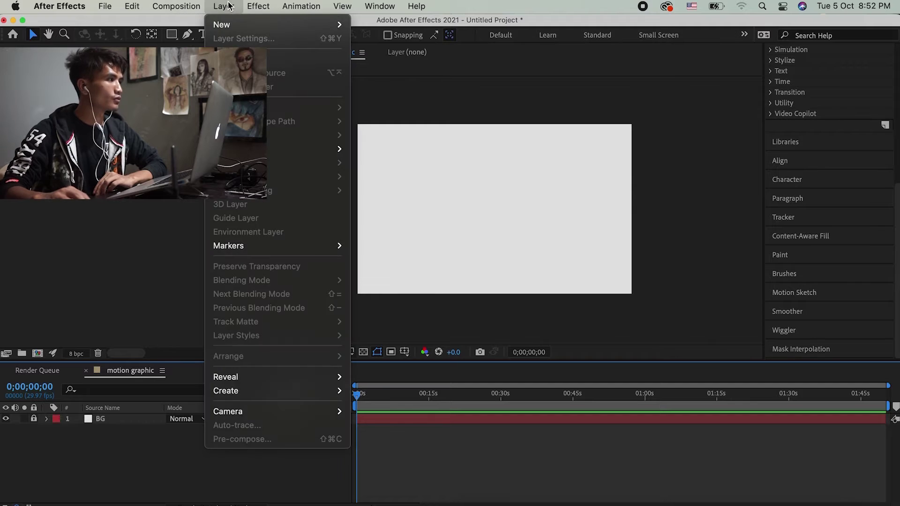
{"action": "mouse_move", "coordinate": [223, 29]}
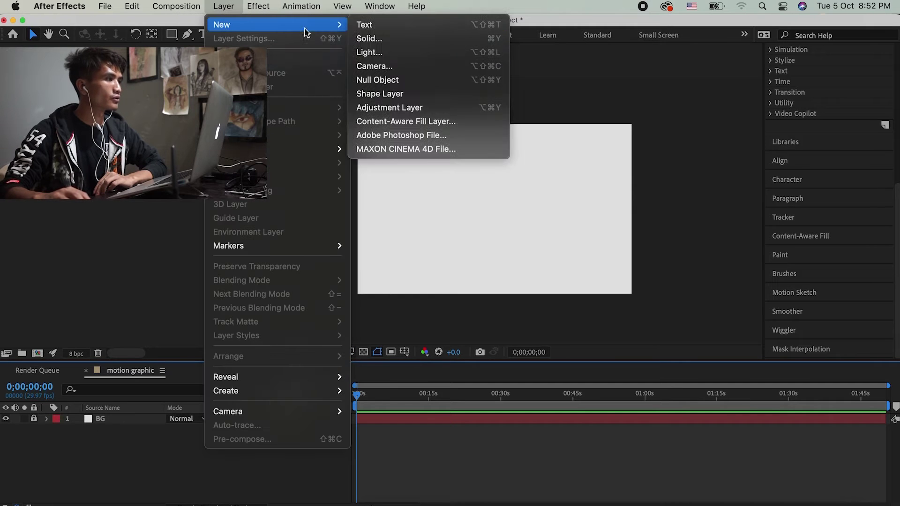
{"action": "left_click", "coordinate": [371, 44]}
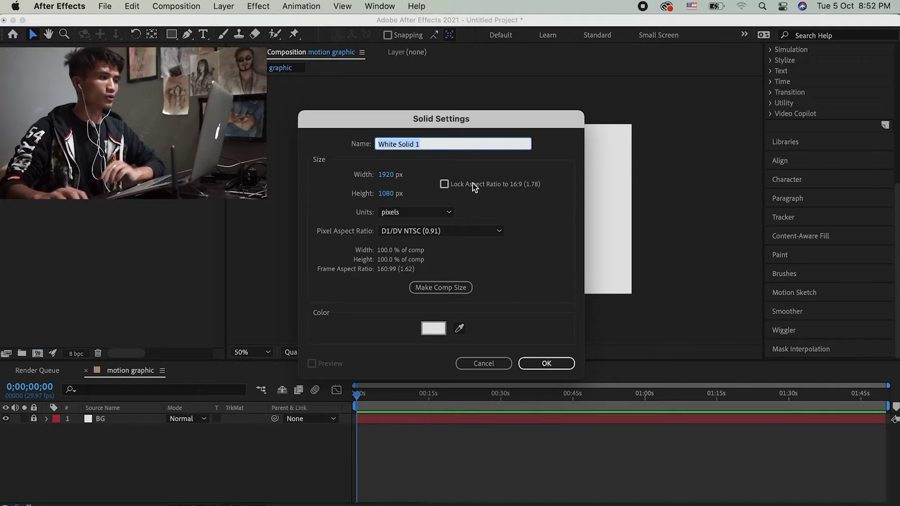
{"action": "key", "text": "Return"}
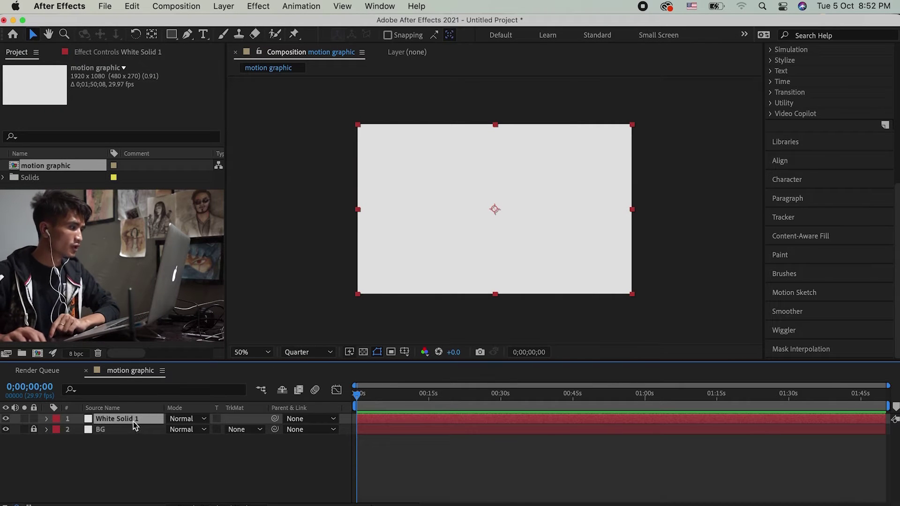
Step: Toggle White Solid 1's visibility off and on, then select the layer
{"action": "left_click", "coordinate": [6, 420]}
{"action": "left_click", "coordinate": [6, 419]}
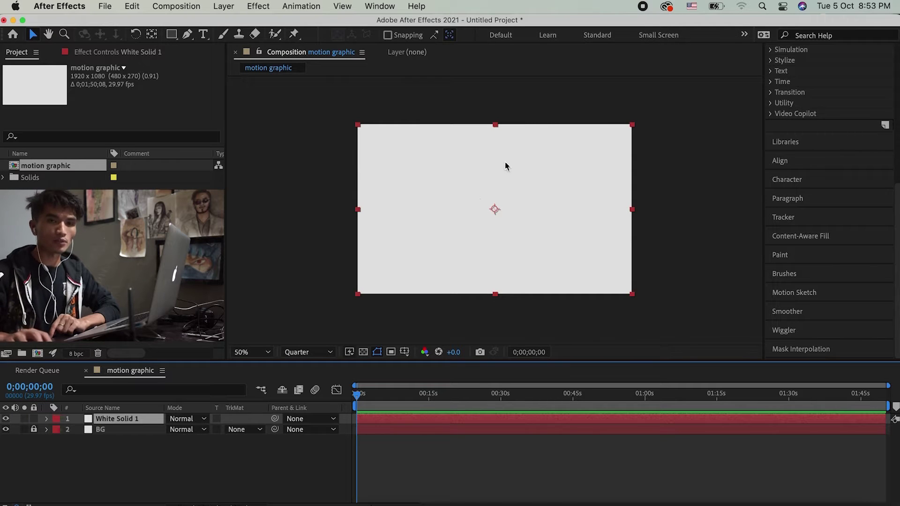
{"action": "left_click", "coordinate": [126, 429]}
{"action": "left_click", "coordinate": [114, 422]}
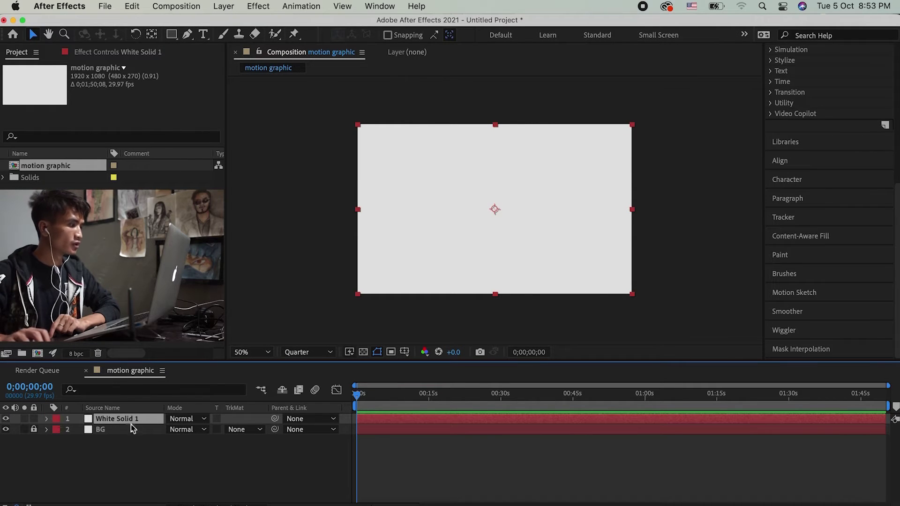
{"action": "left_click", "coordinate": [127, 439]}
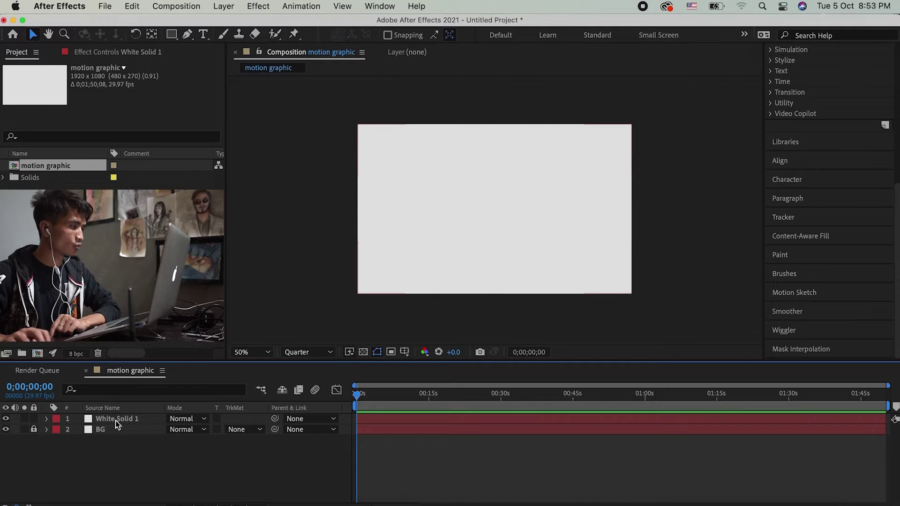
{"action": "left_click", "coordinate": [116, 421]}
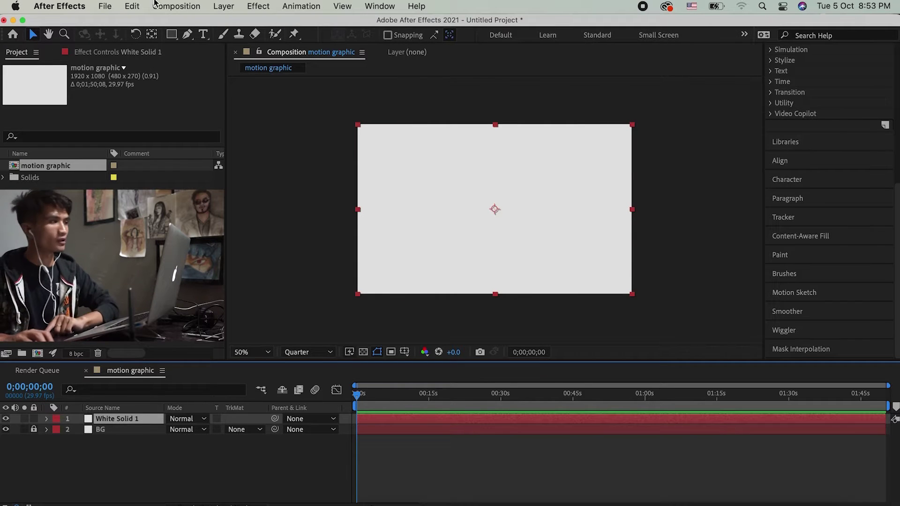
Step: Recolour the top solid royal blue in Solid Settings, making it Royal Blue Solid 1
{"action": "left_click", "coordinate": [224, 7]}
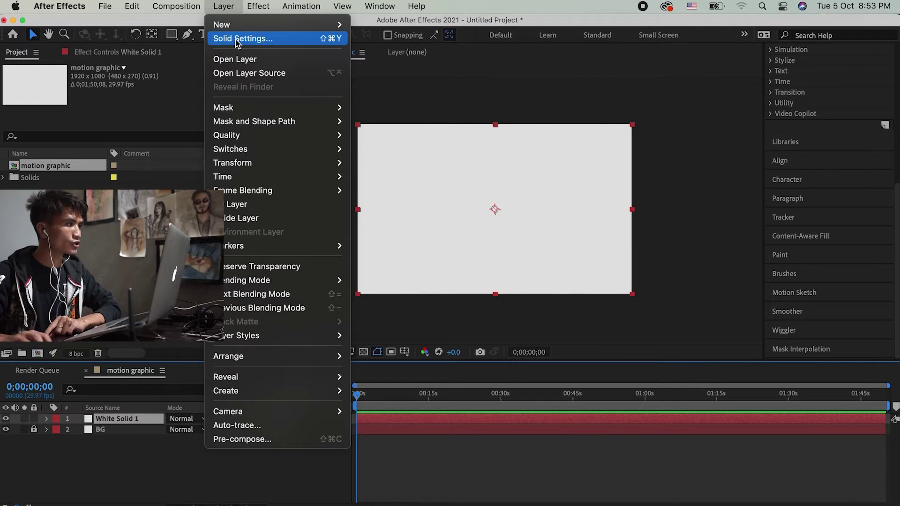
{"action": "left_click", "coordinate": [236, 40]}
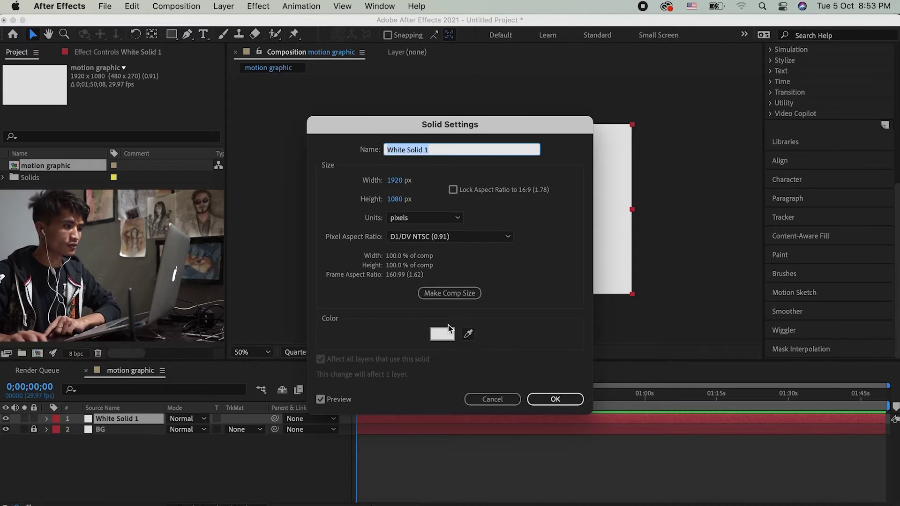
{"action": "left_click", "coordinate": [443, 338]}
{"action": "mouse_move", "coordinate": [240, 358]}
{"action": "left_mouse_down"}
{"action": "mouse_move", "coordinate": [235, 377]}
{"action": "mouse_move", "coordinate": [245, 401]}
{"action": "mouse_move", "coordinate": [239, 352]}
{"action": "left_mouse_up"}
{"action": "left_click_drag", "start_coordinate": [403, 369], "coordinate": [406, 355]}
{"action": "left_click", "coordinate": [361, 318]}
{"action": "left_click", "coordinate": [503, 289]}
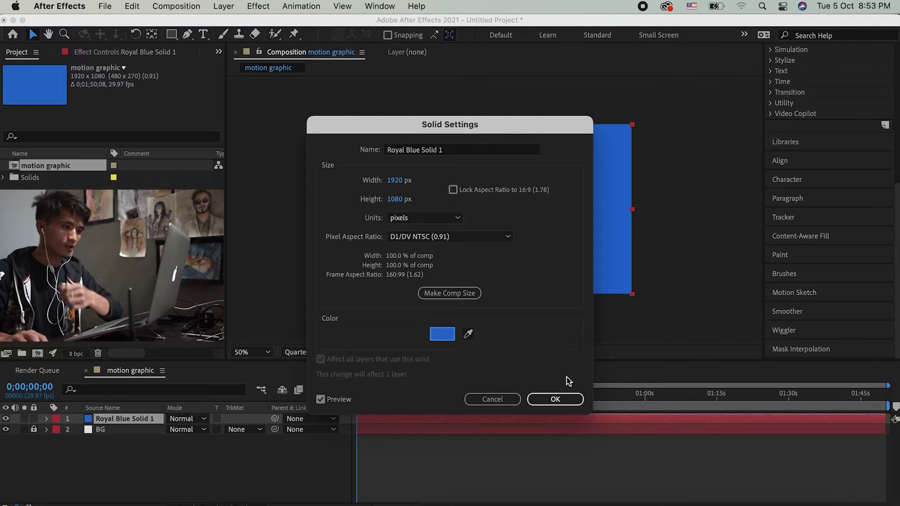
{"action": "left_click", "coordinate": [560, 400]}
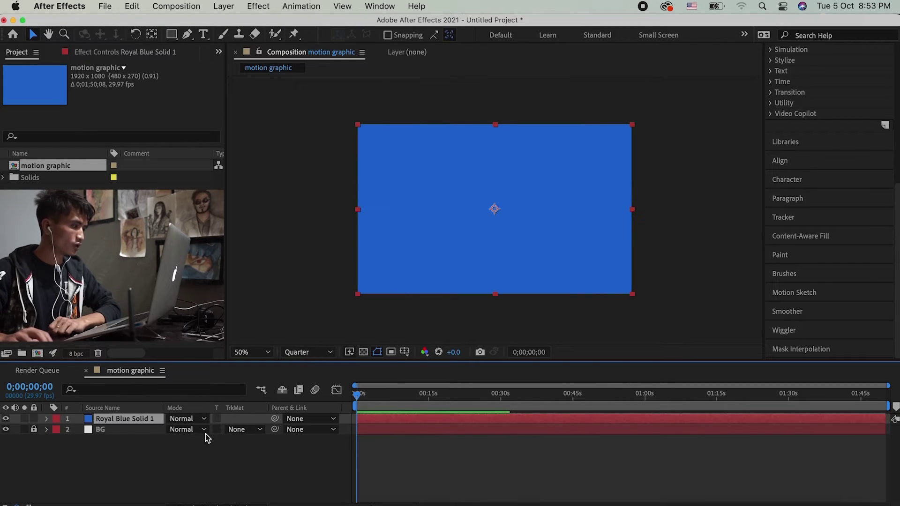
Step: Draw a small rectangular mask left of centre on Royal Blue Solid 1
{"action": "left_click", "coordinate": [411, 442]}
{"action": "left_click_drag", "start_coordinate": [373, 393], "coordinate": [368, 419]}
{"action": "left_click", "coordinate": [400, 419]}
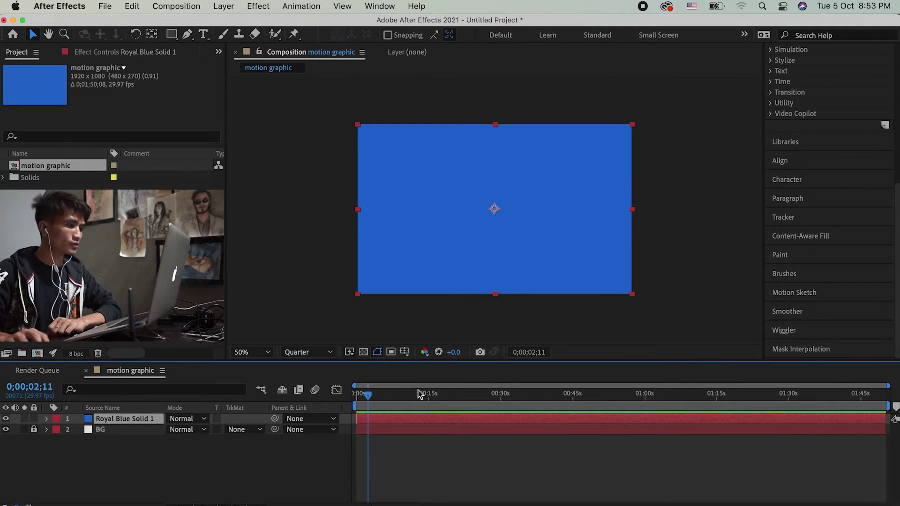
{"action": "left_click", "coordinate": [171, 36]}
{"action": "left_click_drag", "start_coordinate": [447, 174], "coordinate": [510, 206]}
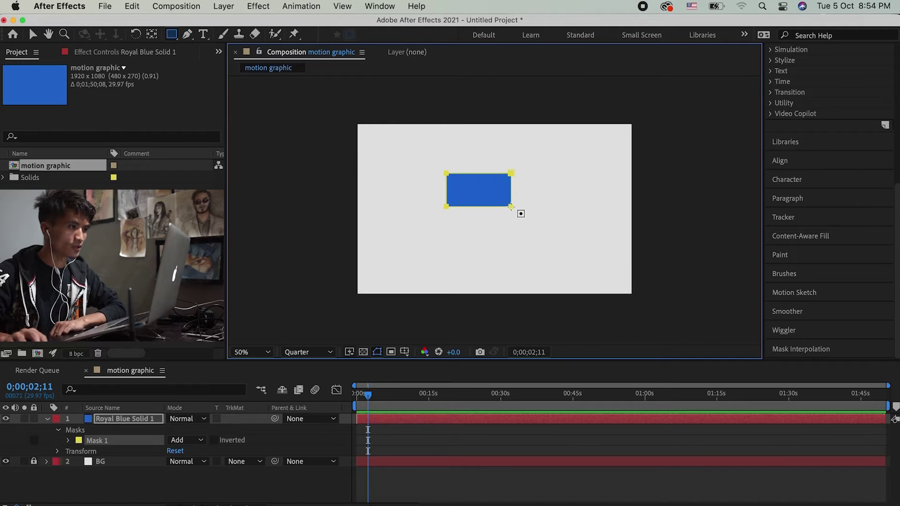
Step: Expand Mask 1 in the timeline to show its Path and Opacity properties
{"action": "left_click", "coordinate": [507, 467]}
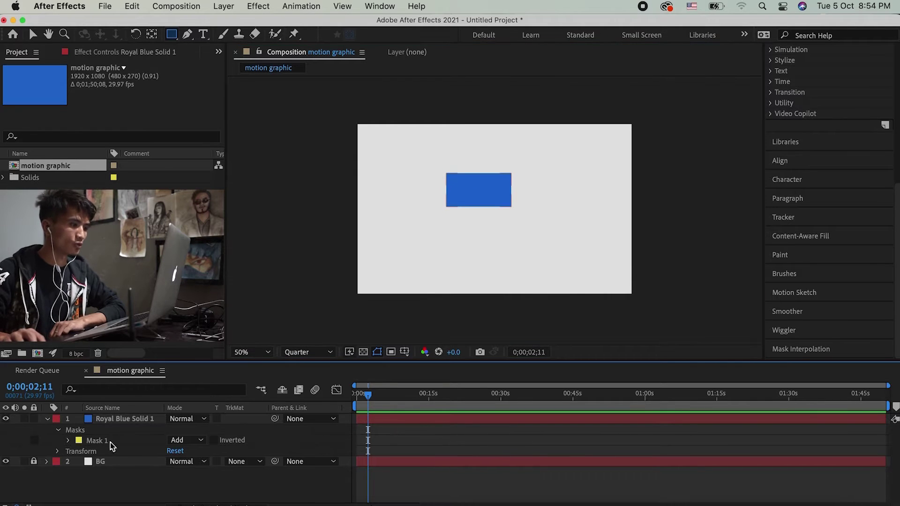
{"action": "left_click", "coordinate": [128, 423]}
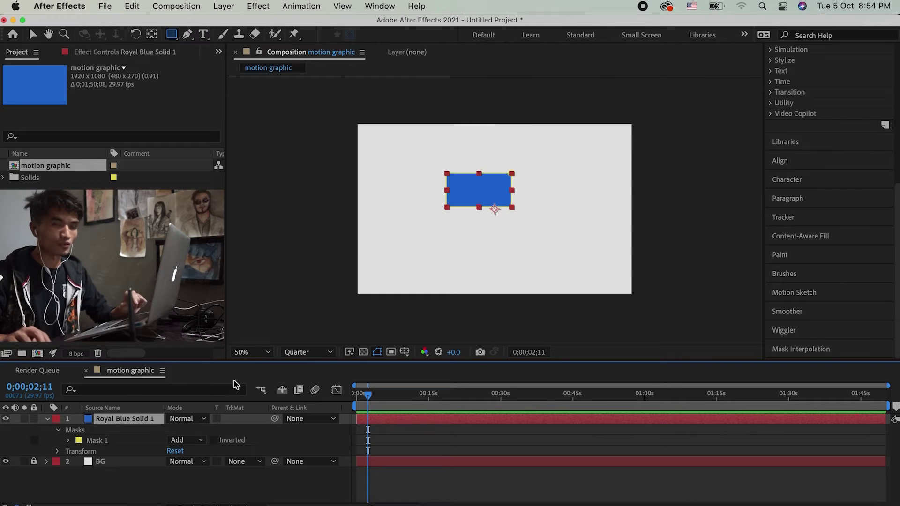
{"action": "left_click", "coordinate": [123, 450]}
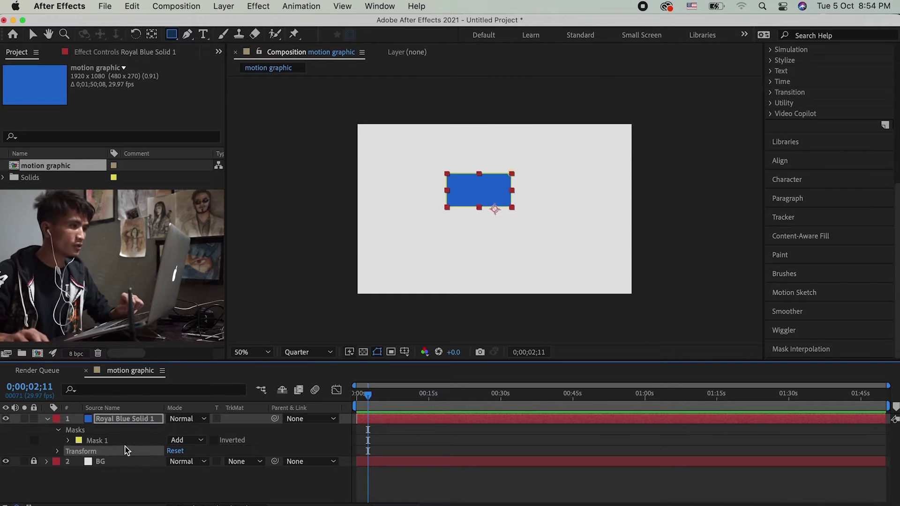
{"action": "left_click", "coordinate": [93, 441]}
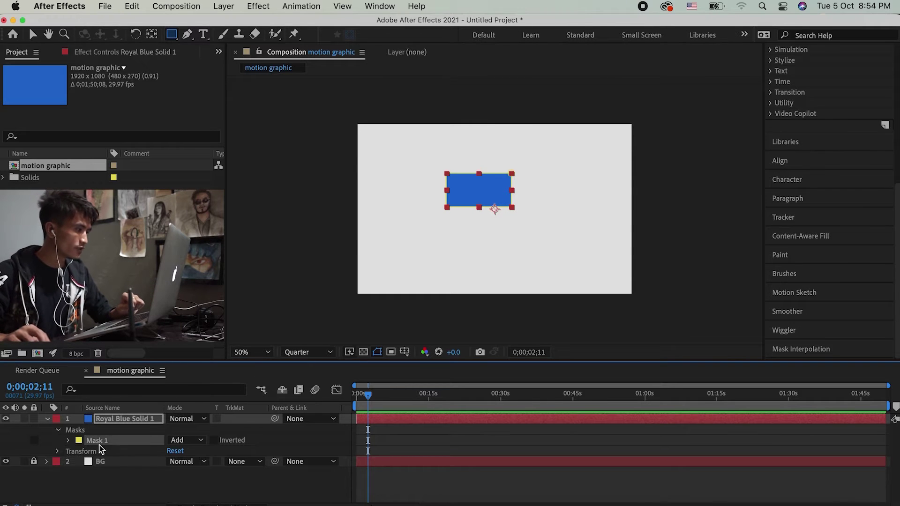
{"action": "left_click", "coordinate": [68, 441]}
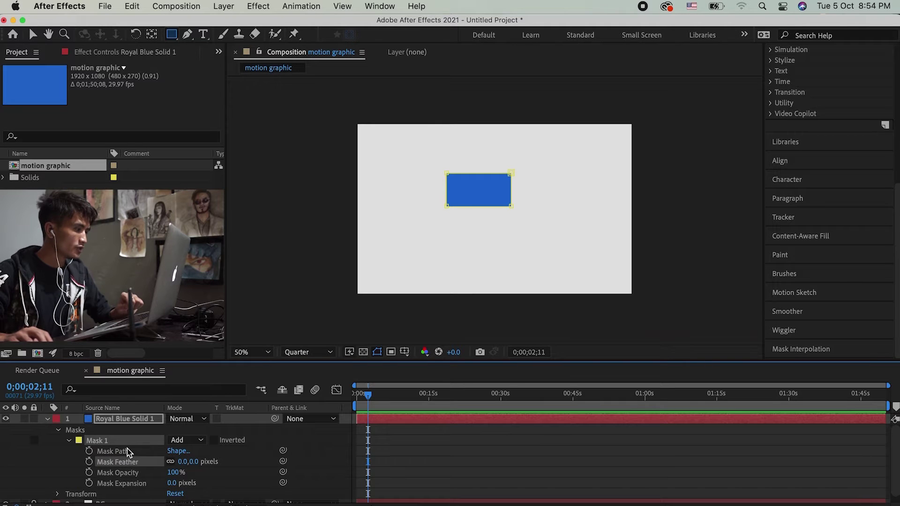
{"action": "left_click", "coordinate": [112, 451]}
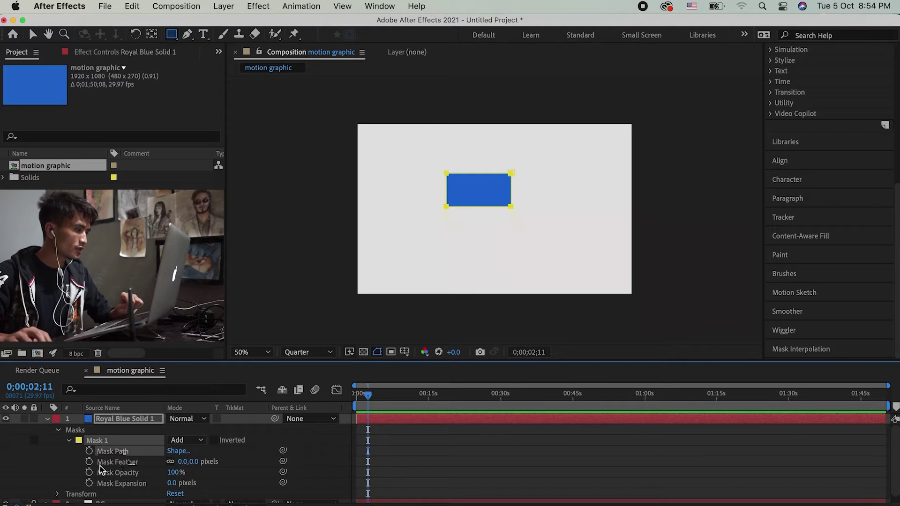
{"action": "left_click", "coordinate": [137, 471]}
Step: Set Mask Expansion to -39.0 pixels and add a keyframe at 0;00;02;11
{"action": "left_click", "coordinate": [158, 492]}
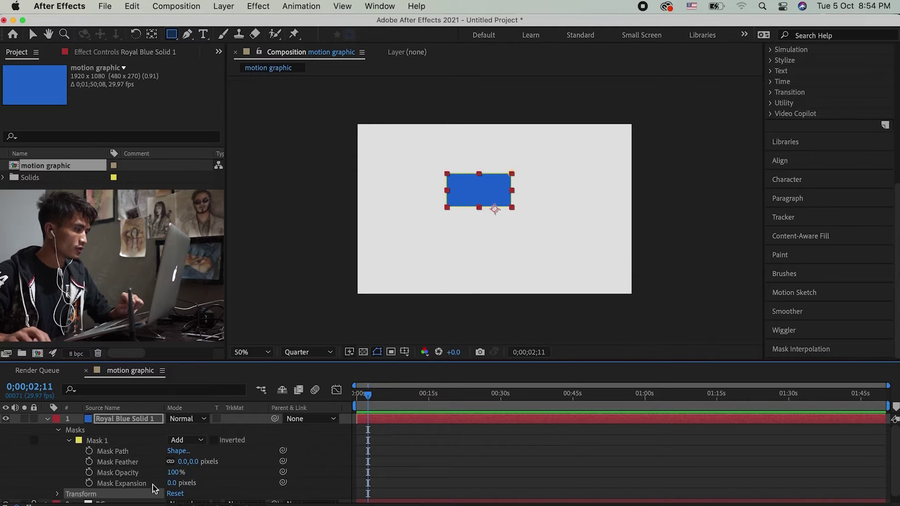
{"action": "left_click", "coordinate": [130, 485]}
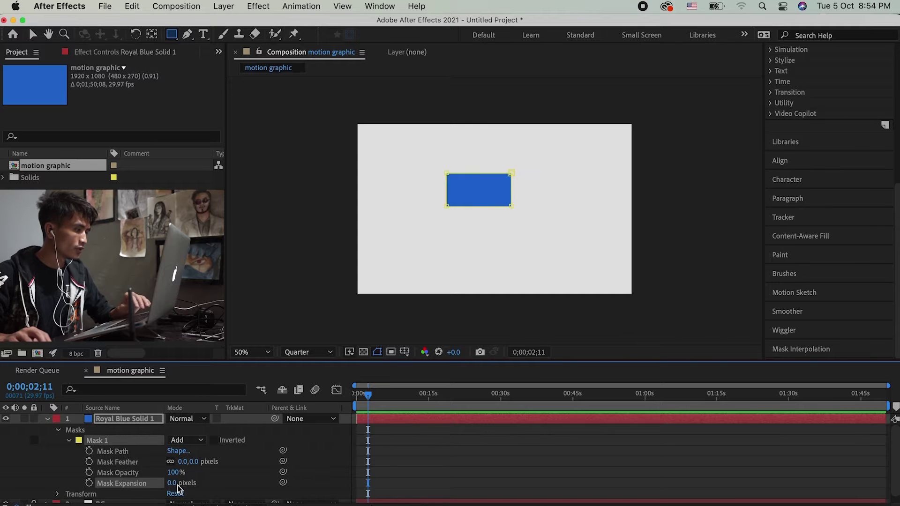
{"action": "left_click_drag", "start_coordinate": [173, 484], "coordinate": [80, 489]}
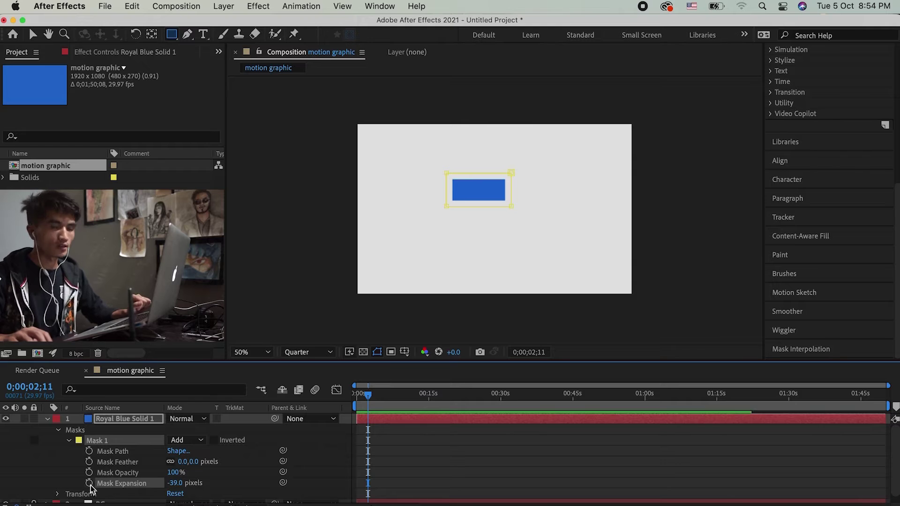
{"action": "left_click", "coordinate": [89, 483]}
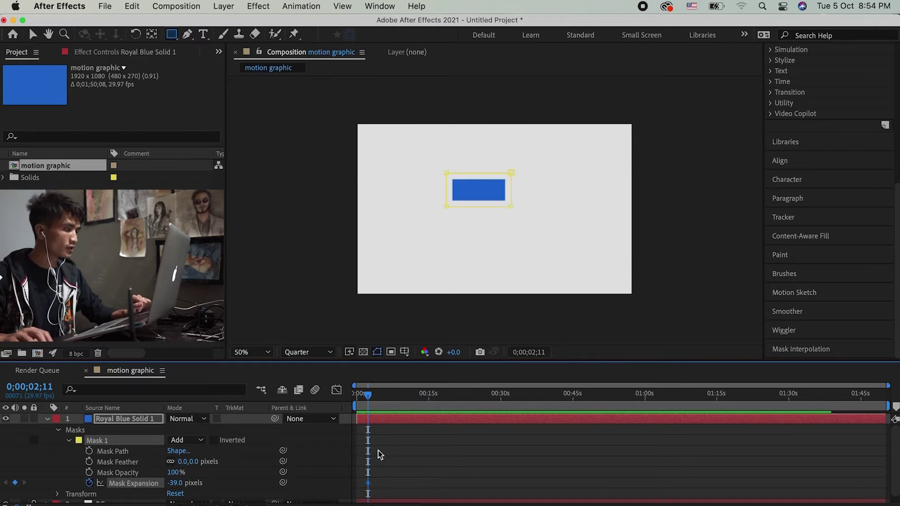
Step: At 0;00;11;15, set Mask Expansion to 1074.0 pixels, then preview the animation
{"action": "left_click_drag", "start_coordinate": [374, 397], "coordinate": [413, 398]}
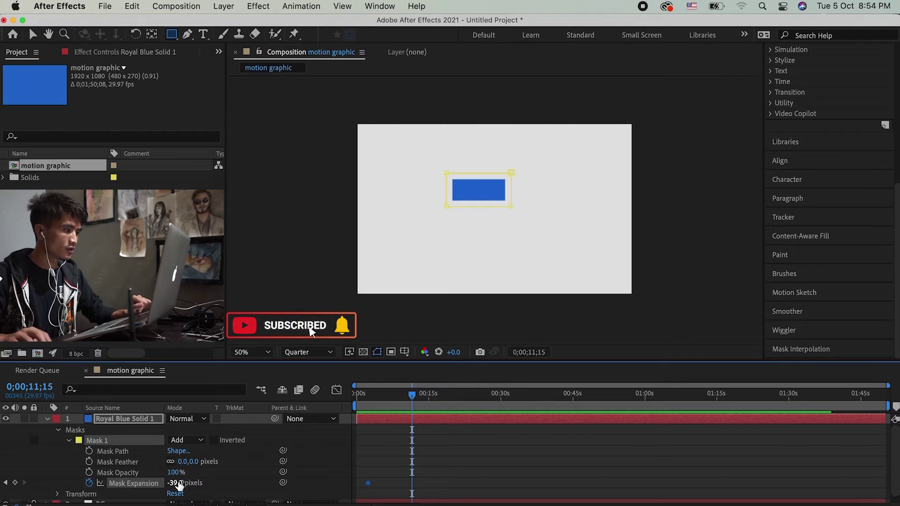
{"action": "left_click_drag", "start_coordinate": [178, 483], "coordinate": [384, 412]}
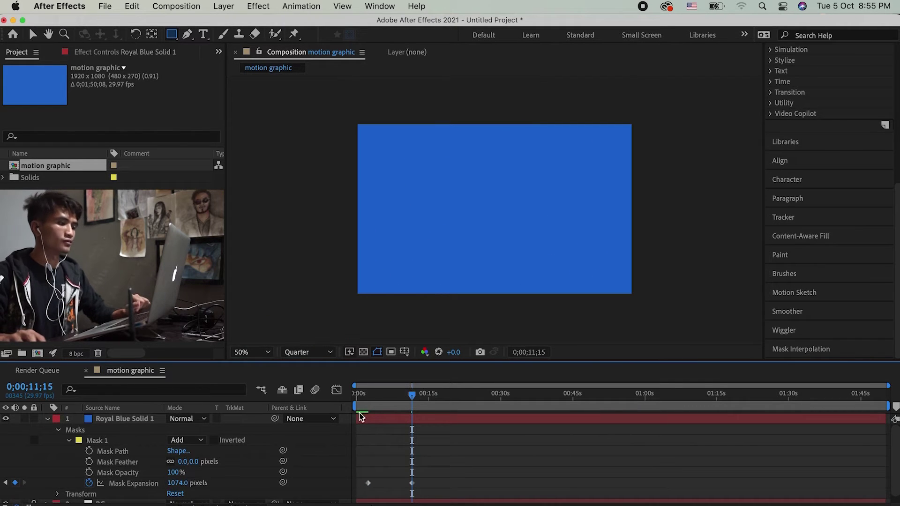
{"action": "key", "text": "Home"}
{"action": "key", "text": "space"}
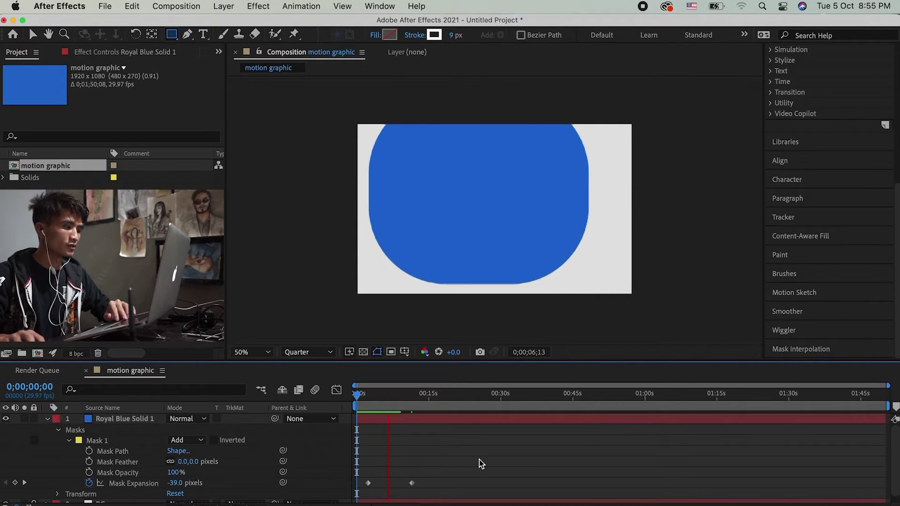
{"action": "key", "text": "space"}
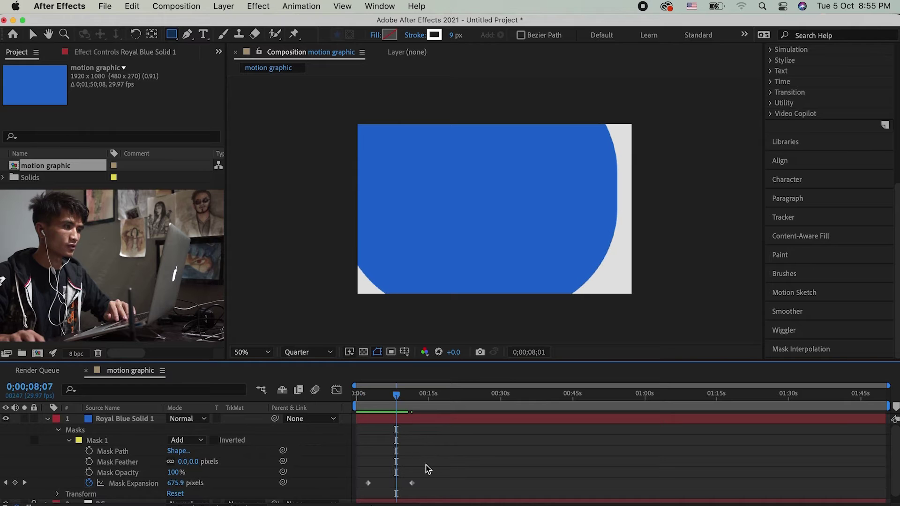
Step: Delete and restore the second keyframe, then select both Mask Expansion keyframes at 0;00;03;00
{"action": "left_click_drag", "start_coordinate": [418, 467], "coordinate": [339, 504]}
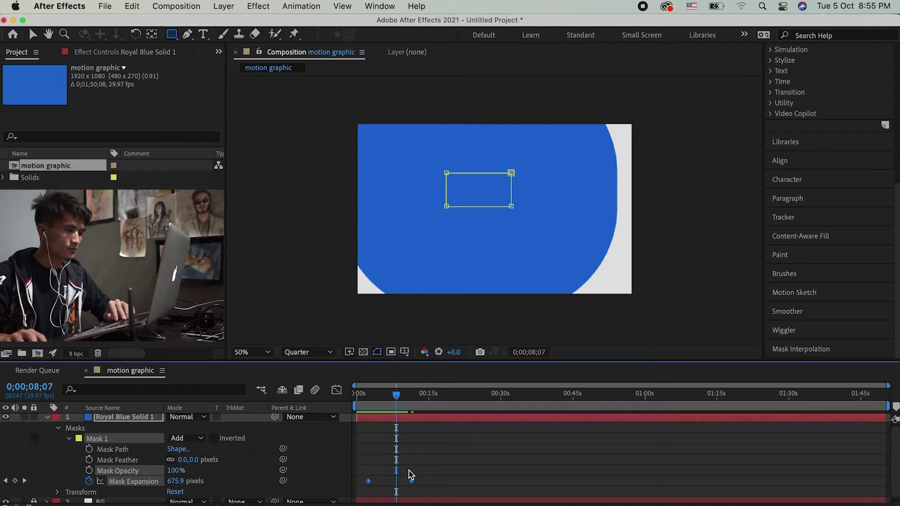
{"action": "key", "text": "Delete"}
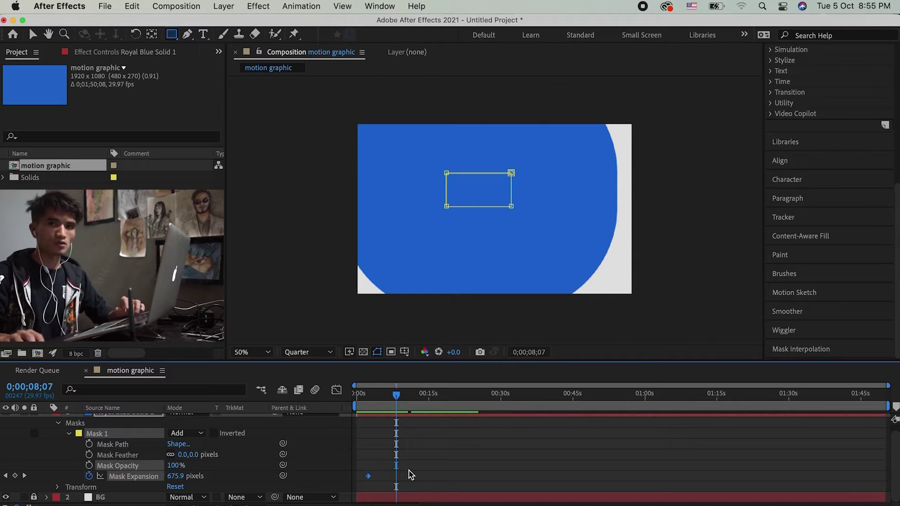
{"action": "key", "text": "super+z"}
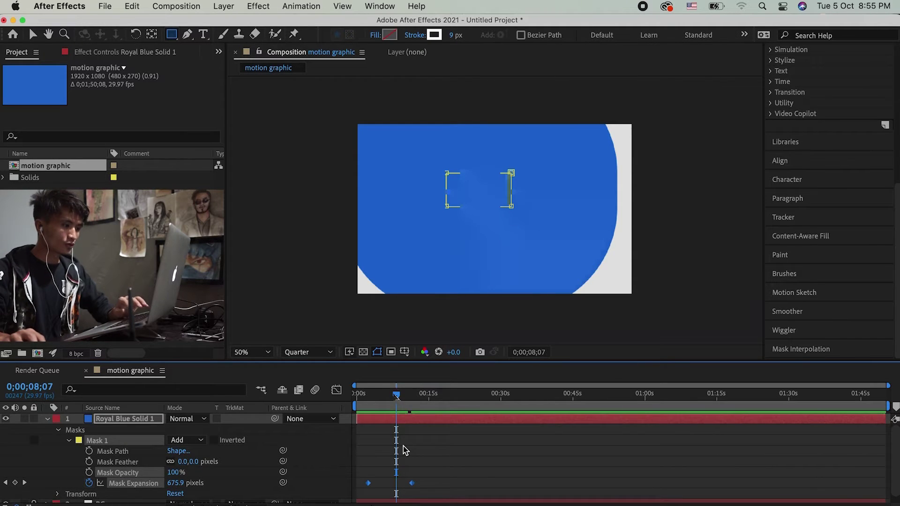
{"action": "left_click", "coordinate": [369, 405]}
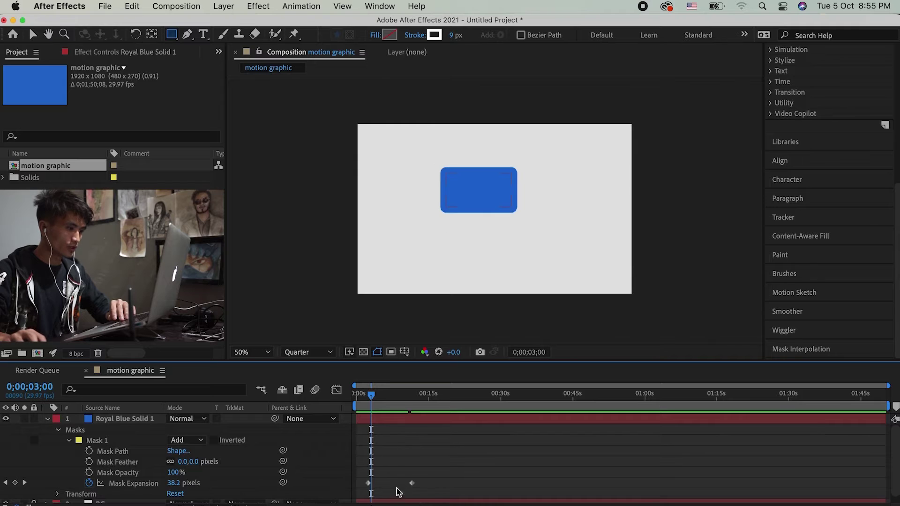
{"action": "left_click_drag", "start_coordinate": [426, 479], "coordinate": [364, 504]}
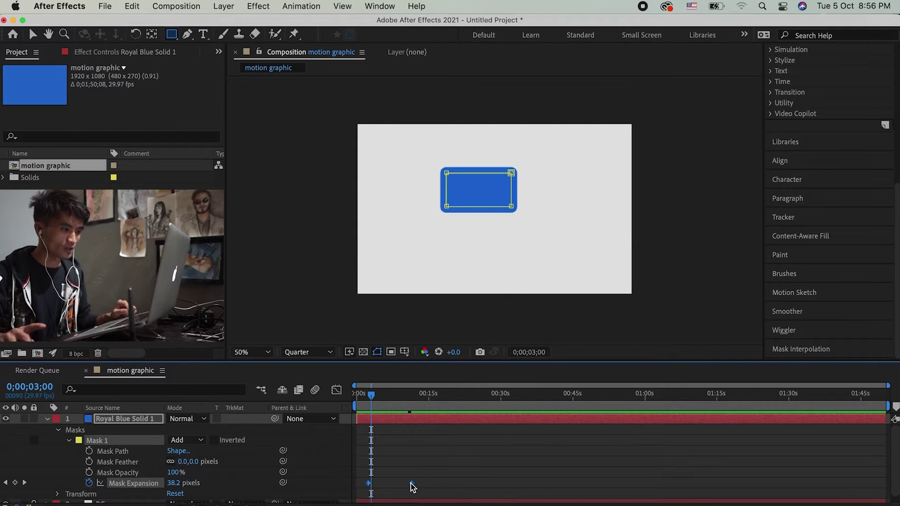
Step: Apply Keyframe Assistant > Easy Ease (F9) to both Mask Expansion keyframes
{"action": "right_click", "coordinate": [412, 484]}
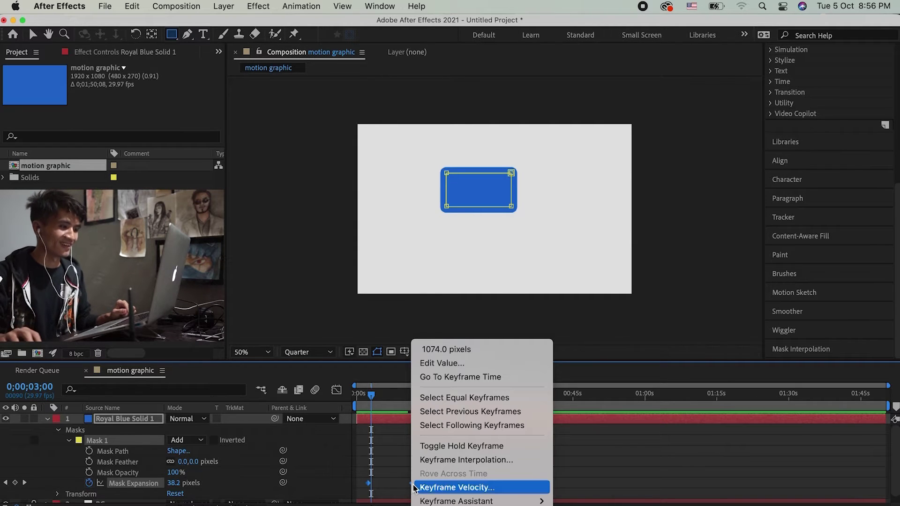
{"action": "mouse_move", "coordinate": [429, 501]}
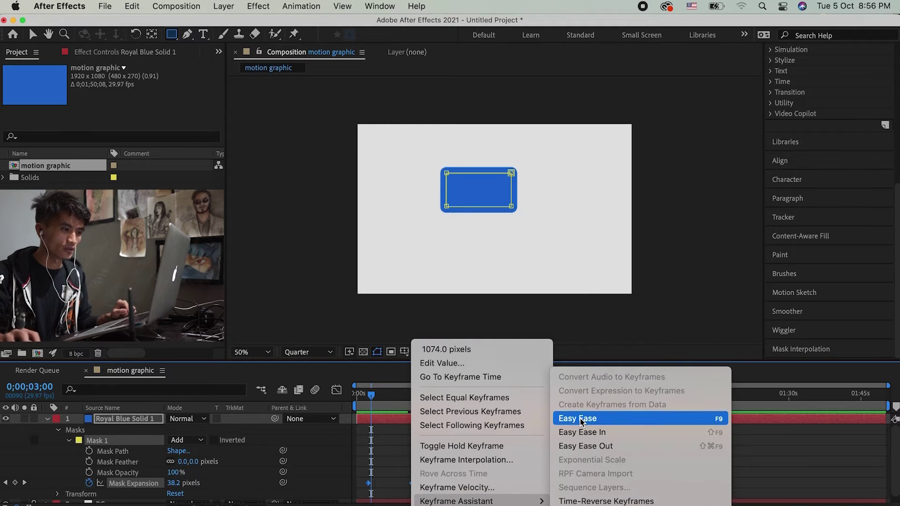
{"action": "left_click", "coordinate": [581, 419]}
{"action": "left_click", "coordinate": [520, 460]}
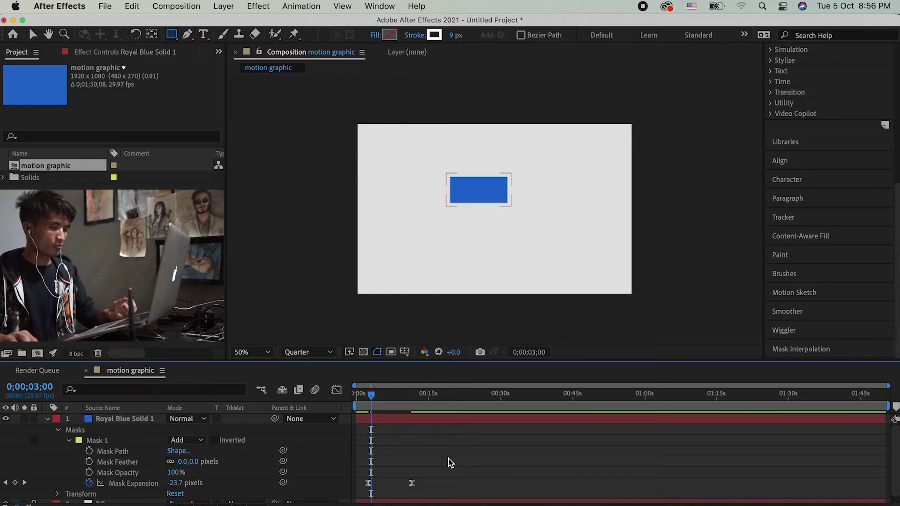
{"action": "scroll", "coordinate": [448, 459], "scroll_direction": "up", "scroll_amount": 5}
{"action": "scroll", "coordinate": [448, 458], "scroll_direction": "down", "scroll_amount": 6}
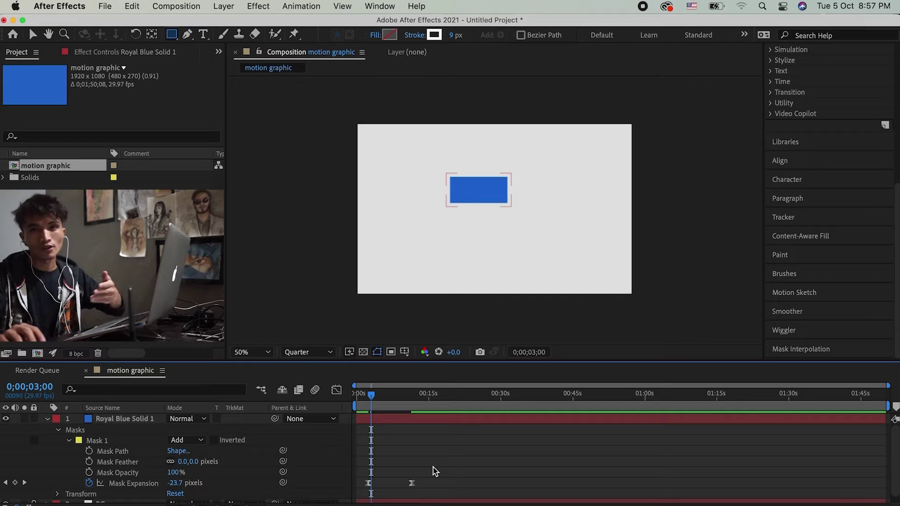
Step: Marquee-select the two eased Mask Expansion keyframes in the timeline
{"action": "left_click_drag", "start_coordinate": [431, 468], "coordinate": [340, 503]}
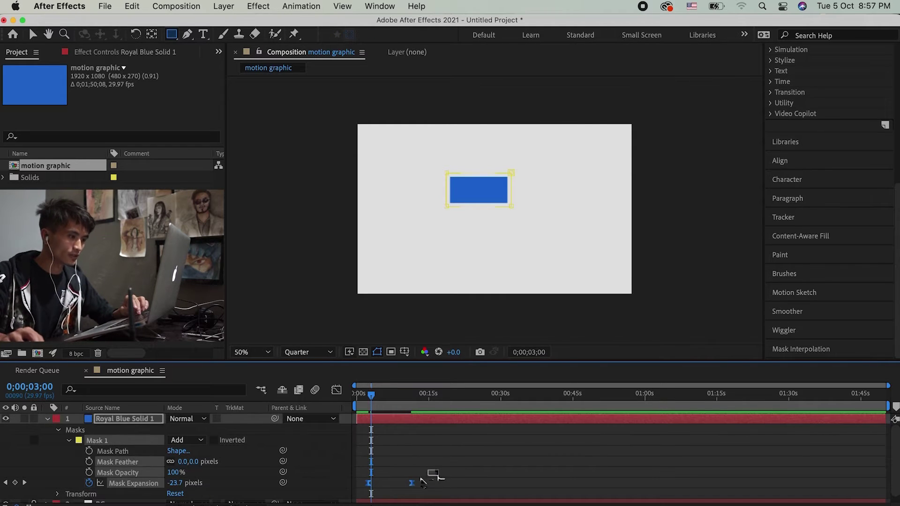
Step: In the Graph Editor, lengthen both Mask Expansion ease handles so 0;00;03;00 reads -32.8 pixels
{"action": "left_click", "coordinate": [336, 391]}
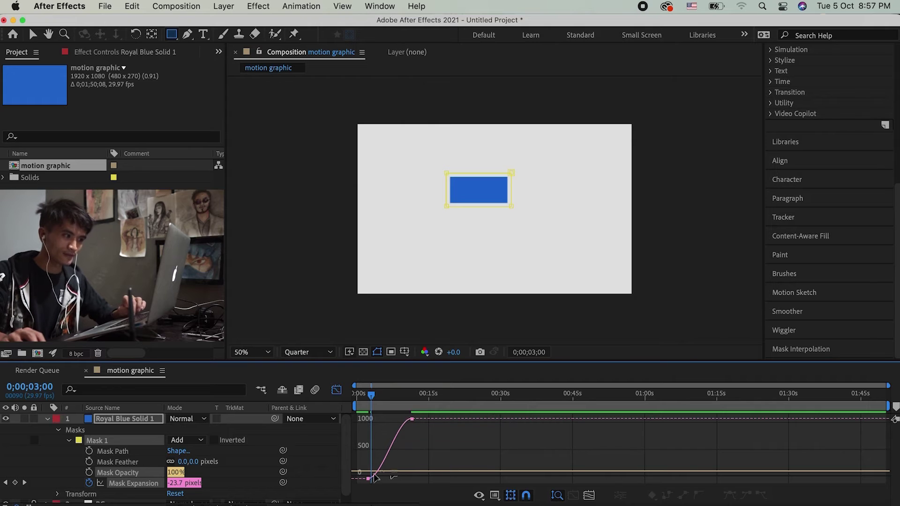
{"action": "scroll", "coordinate": [376, 450], "scroll_direction": "up", "scroll_amount": 5}
{"action": "scroll", "coordinate": [393, 451], "scroll_direction": "up", "scroll_amount": 2}
{"action": "scroll", "coordinate": [398, 457], "scroll_direction": "down", "scroll_amount": 7}
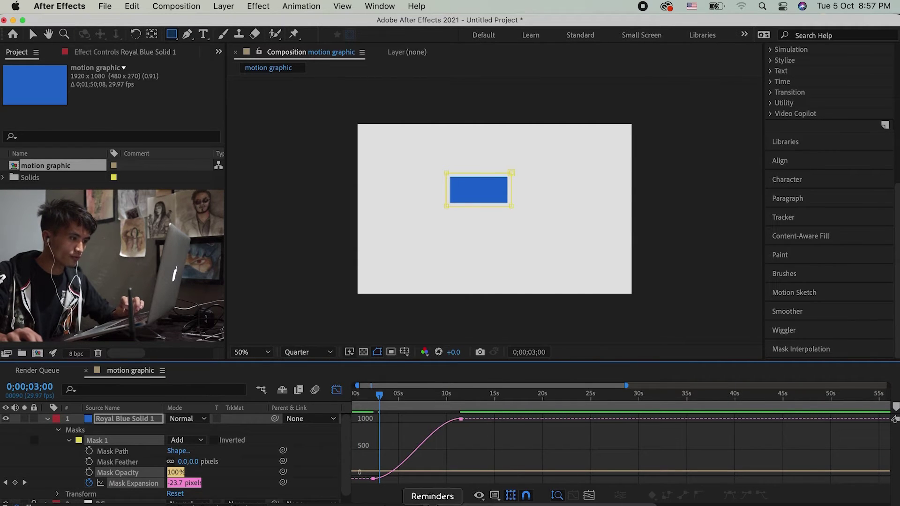
{"action": "left_click", "coordinate": [373, 479]}
{"action": "left_click", "coordinate": [461, 419]}
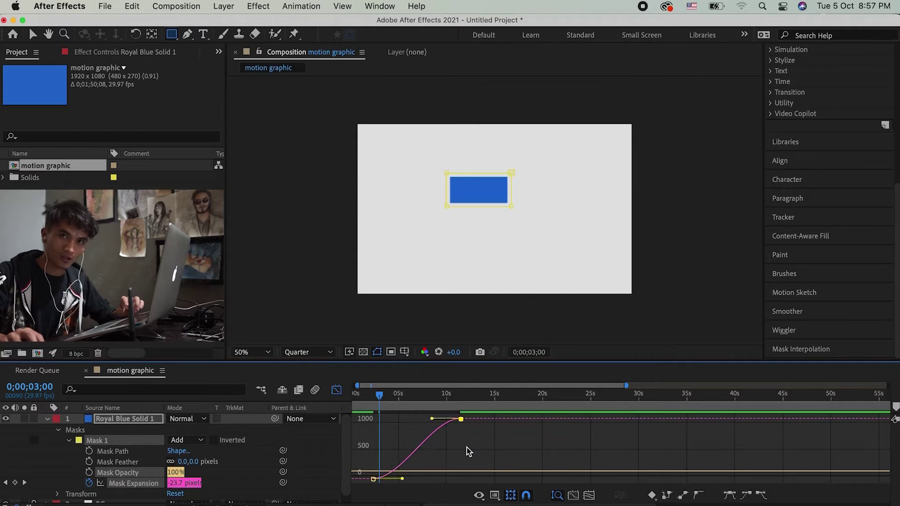
{"action": "left_click", "coordinate": [373, 478]}
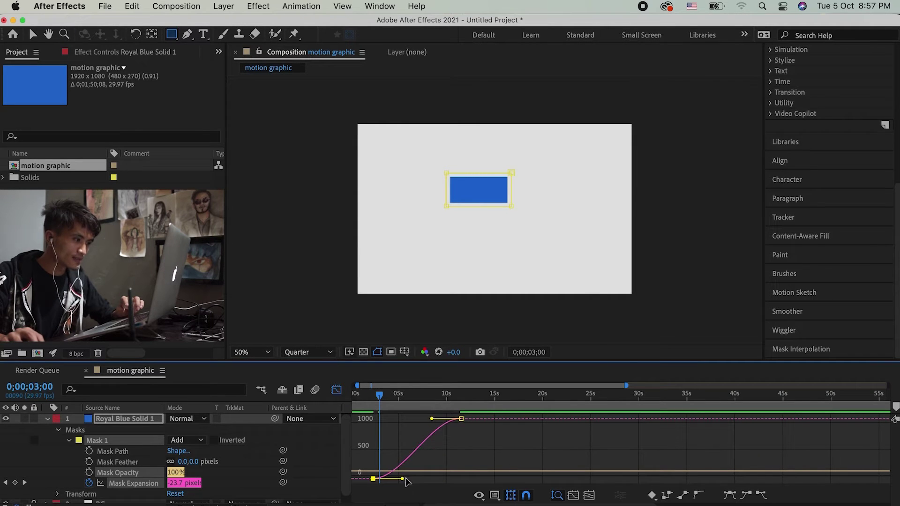
{"action": "left_click_drag", "start_coordinate": [405, 481], "coordinate": [423, 480]}
{"action": "left_click_drag", "start_coordinate": [431, 419], "coordinate": [398, 420]}
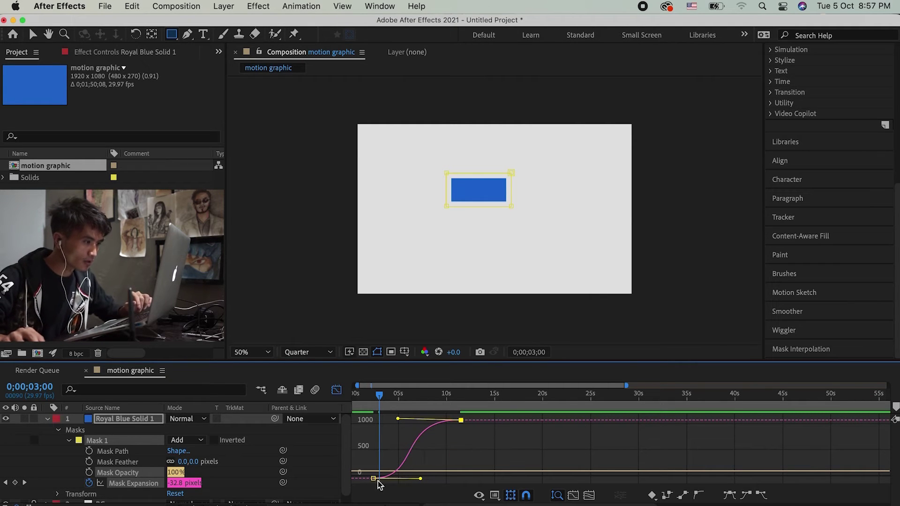
{"action": "mouse_move", "coordinate": [375, 479]}
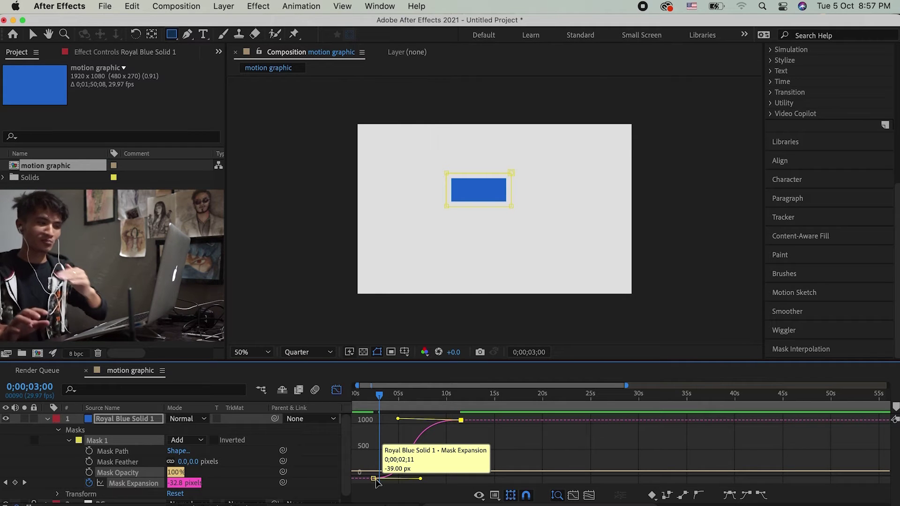
{"action": "left_click", "coordinate": [441, 448]}
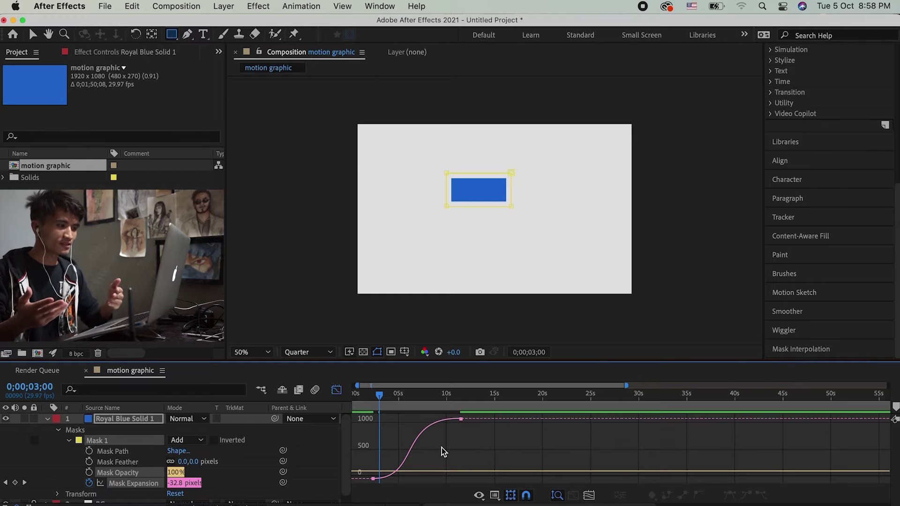
{"action": "left_click", "coordinate": [336, 390]}
Step: Preview the current mask expansion animation from just before it starts
{"action": "left_click", "coordinate": [492, 468]}
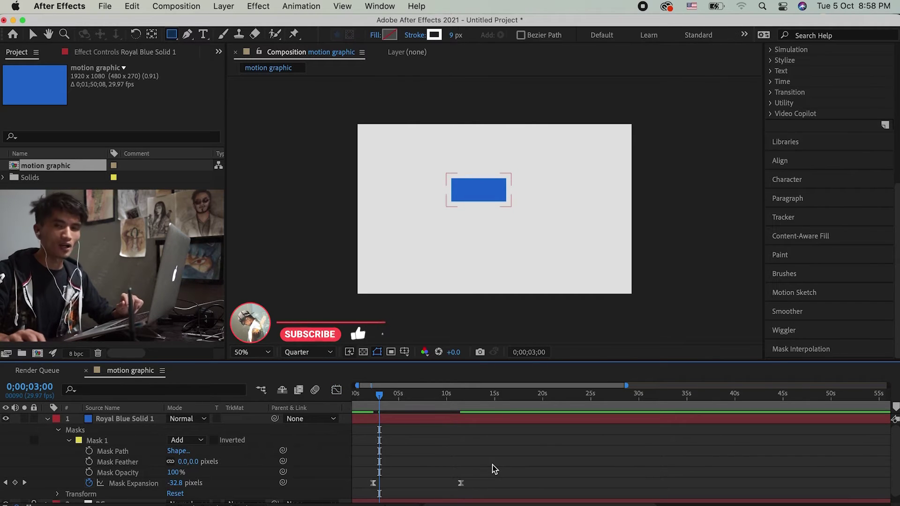
{"action": "key", "text": "Page_Up"}
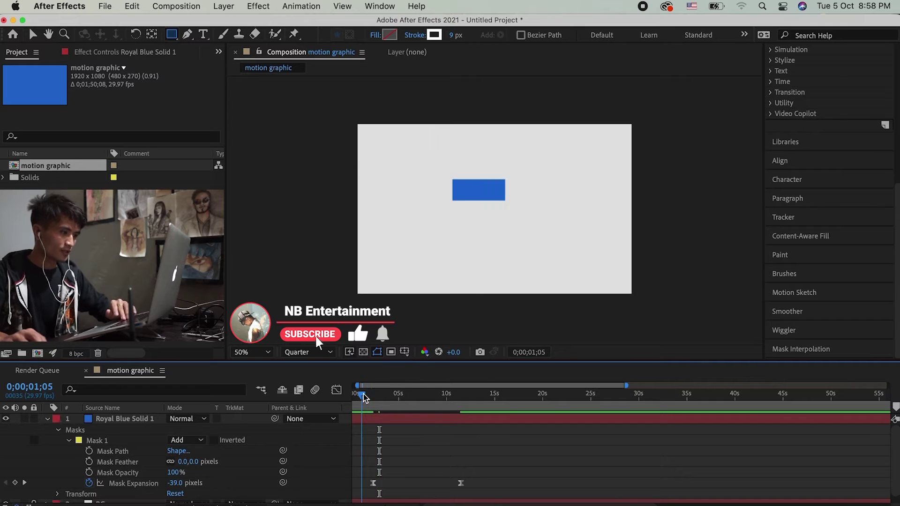
{"action": "key", "text": "space"}
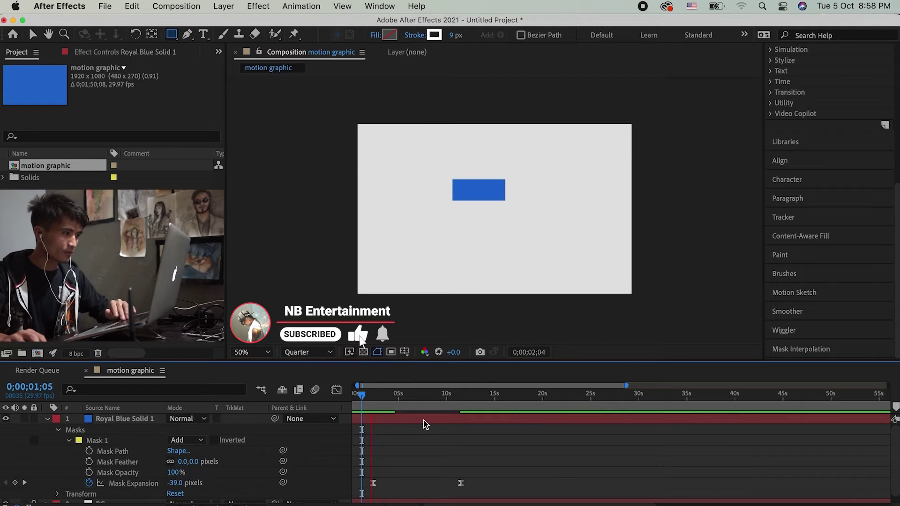
{"action": "key", "text": "space"}
{"action": "key", "text": "shift+Page_Down"}
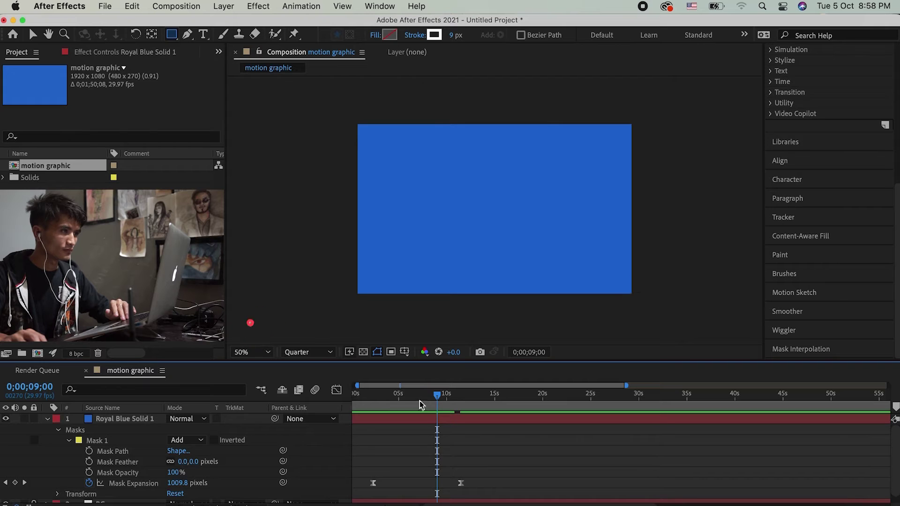
{"action": "left_click_drag", "start_coordinate": [414, 405], "coordinate": [381, 410]}
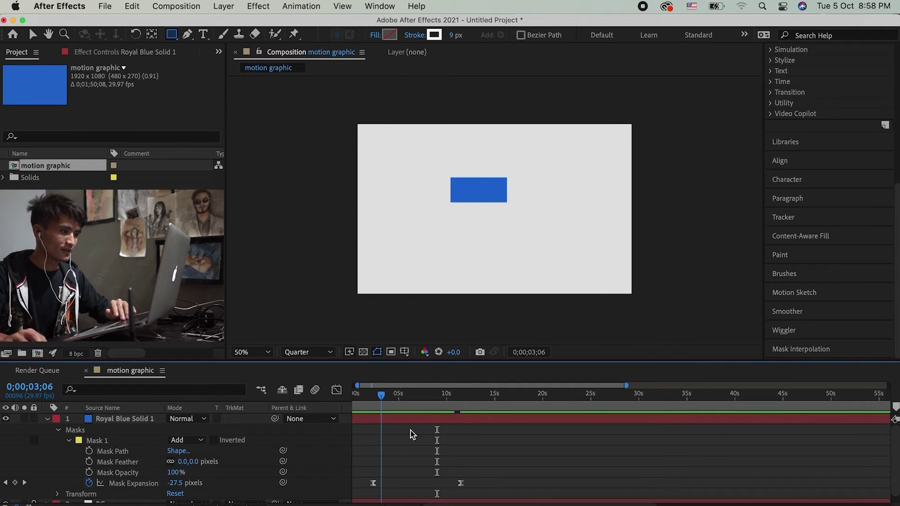
Step: Move the final Mask Expansion keyframe (1074.0 px) to about 0;00;03;28, then collapse the layer and rewind
{"action": "left_click", "coordinate": [462, 483]}
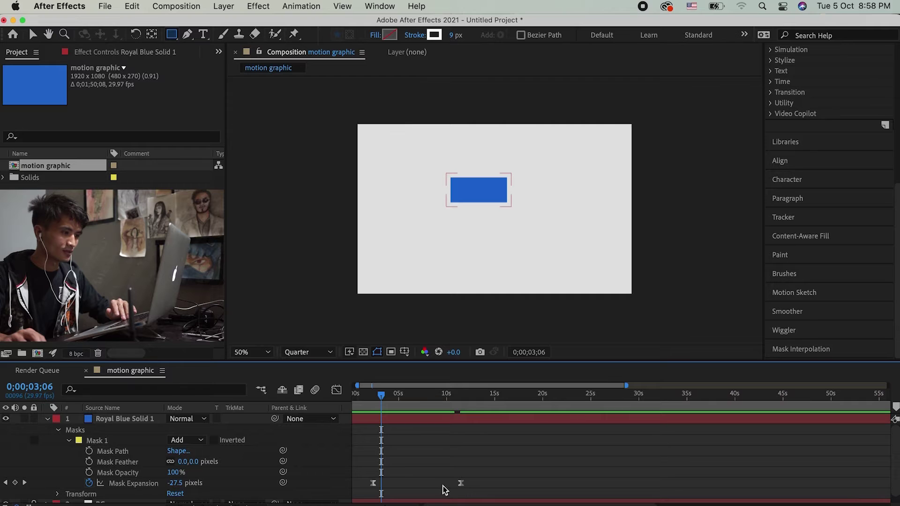
{"action": "left_click_drag", "start_coordinate": [460, 483], "coordinate": [391, 483]}
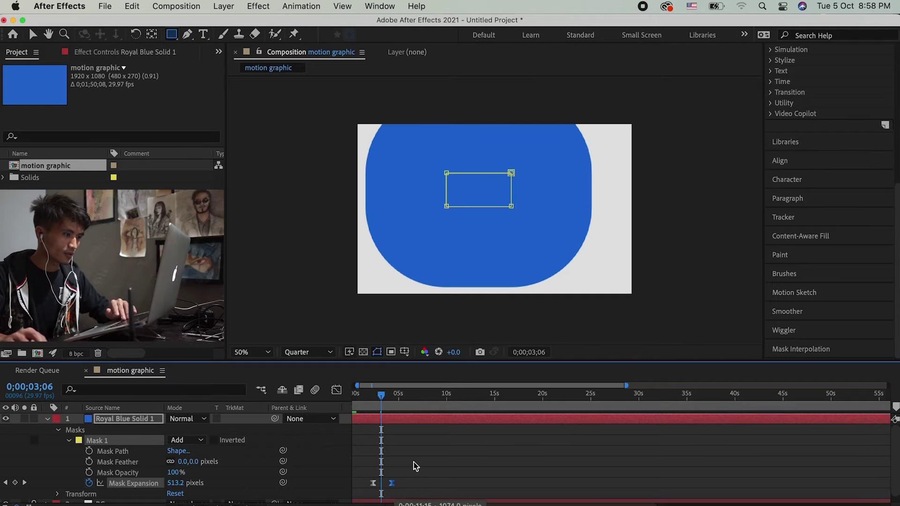
{"action": "left_click", "coordinate": [375, 402]}
{"action": "left_click_drag", "start_coordinate": [375, 402], "coordinate": [373, 402]}
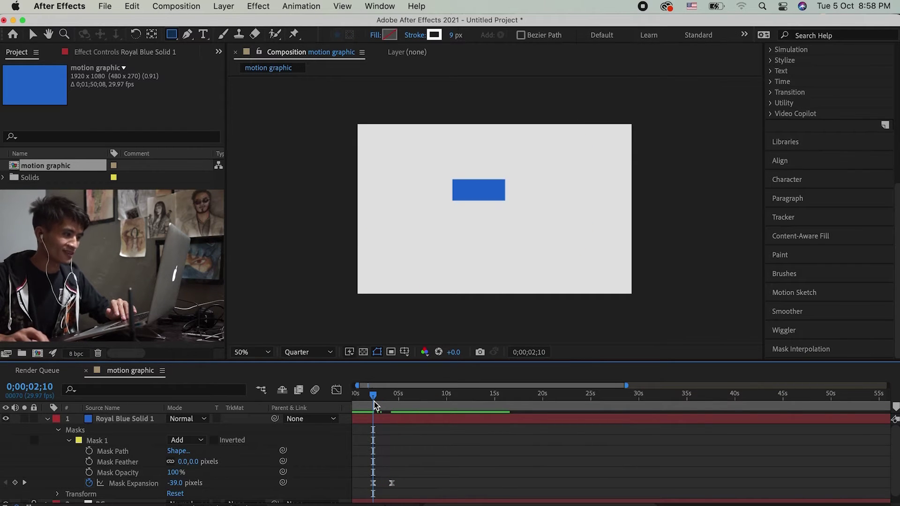
{"action": "key", "text": "equal"}
{"action": "key", "text": "equal"}
{"action": "key", "text": "equal"}
{"action": "left_click", "coordinate": [499, 411]}
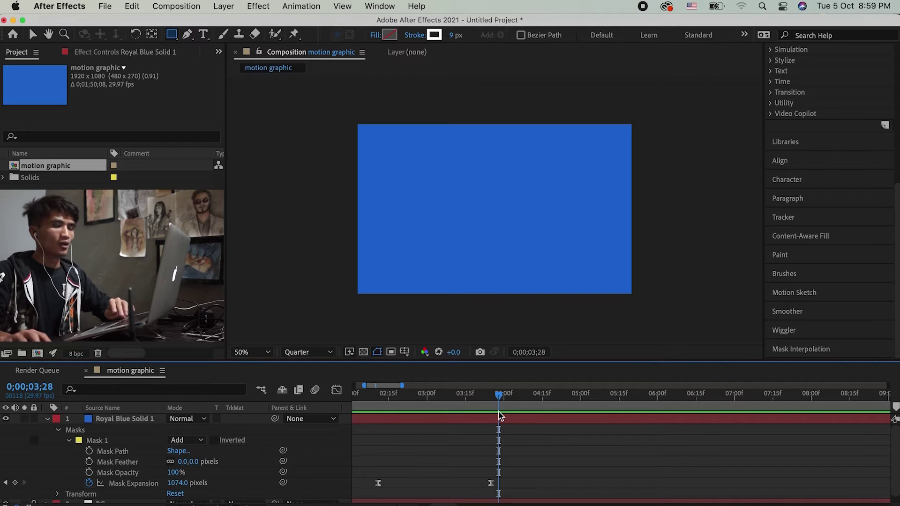
{"action": "left_click", "coordinate": [47, 418]}
{"action": "left_click_drag", "start_coordinate": [374, 408], "coordinate": [349, 407]}
Step: Reveal the blue solid's animated mask and scrub through its growth
{"action": "left_click", "coordinate": [383, 416]}
{"action": "left_click", "coordinate": [384, 419]}
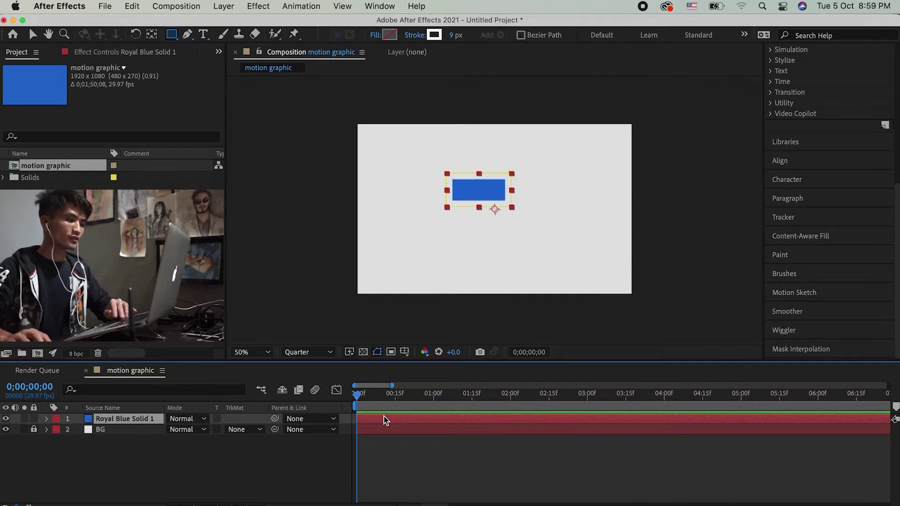
{"action": "key", "text": "u"}
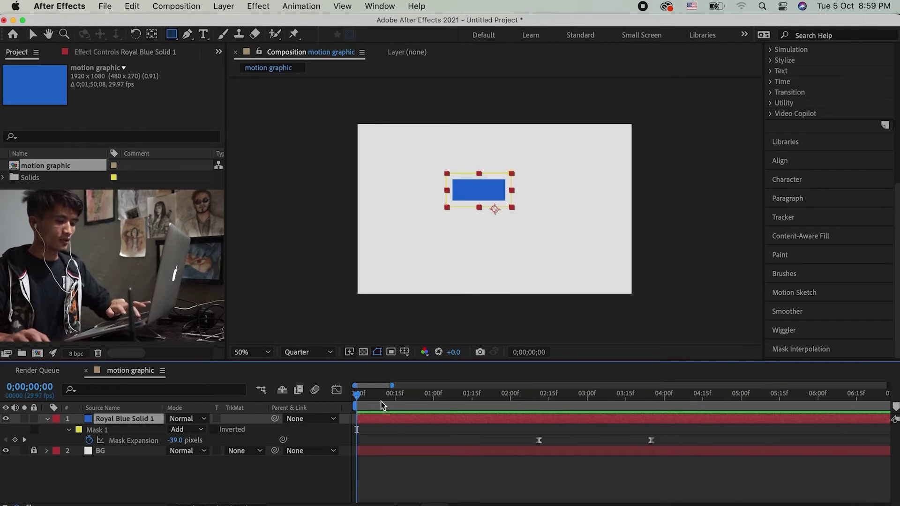
{"action": "left_click_drag", "start_coordinate": [533, 396], "coordinate": [618, 400]}
{"action": "left_click_drag", "start_coordinate": [550, 420], "coordinate": [524, 426]}
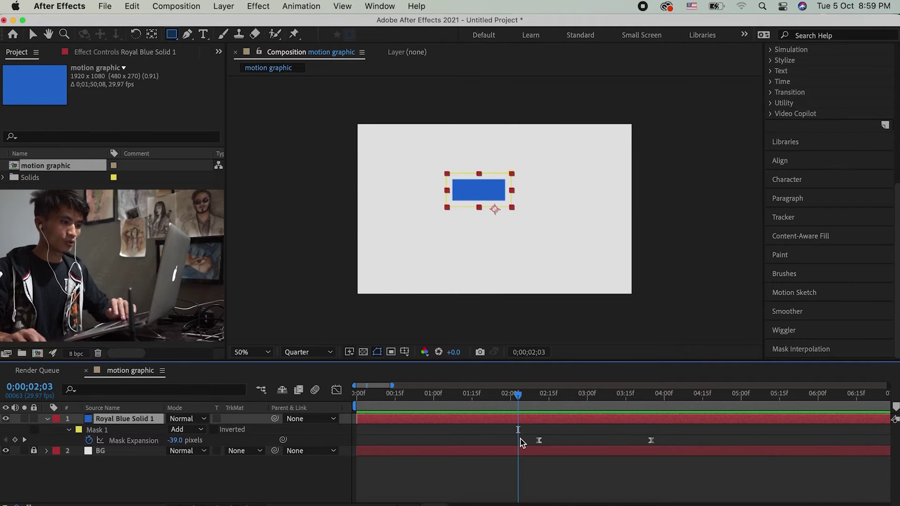
{"action": "left_click", "coordinate": [522, 442]}
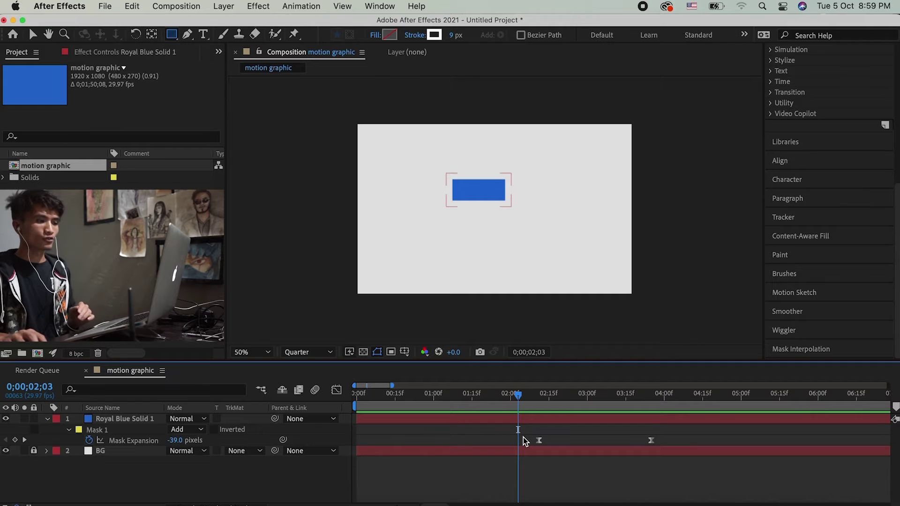
Step: Add Position and Scale keyframes to the blue solid at 0;00;02;03
{"action": "left_click", "coordinate": [526, 421]}
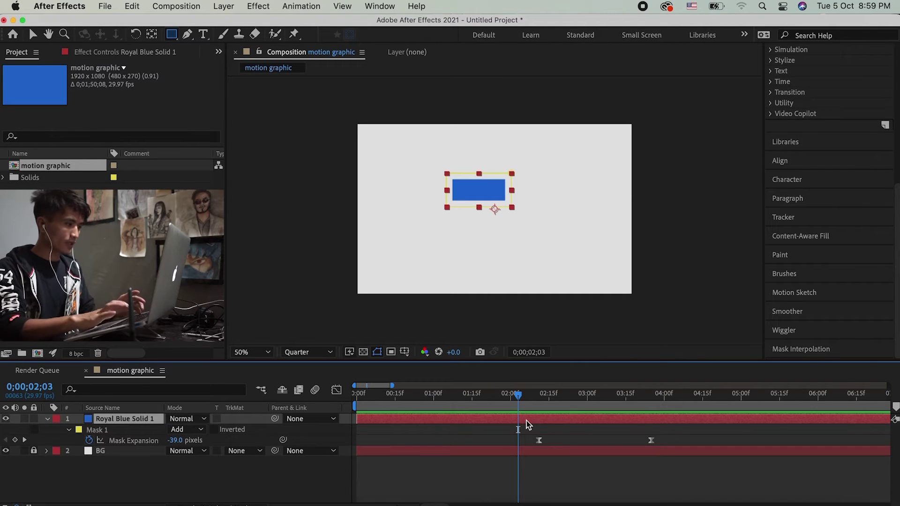
{"action": "key", "text": "p"}
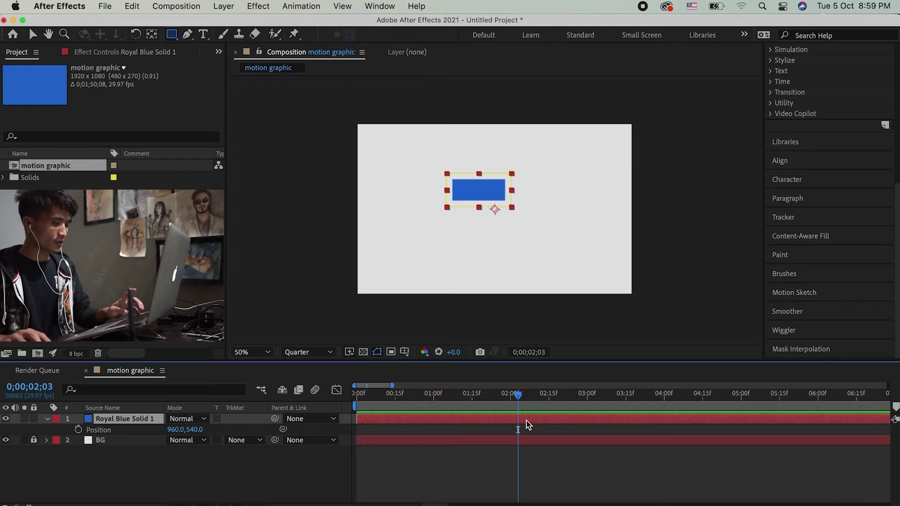
{"action": "key", "text": "shift+s"}
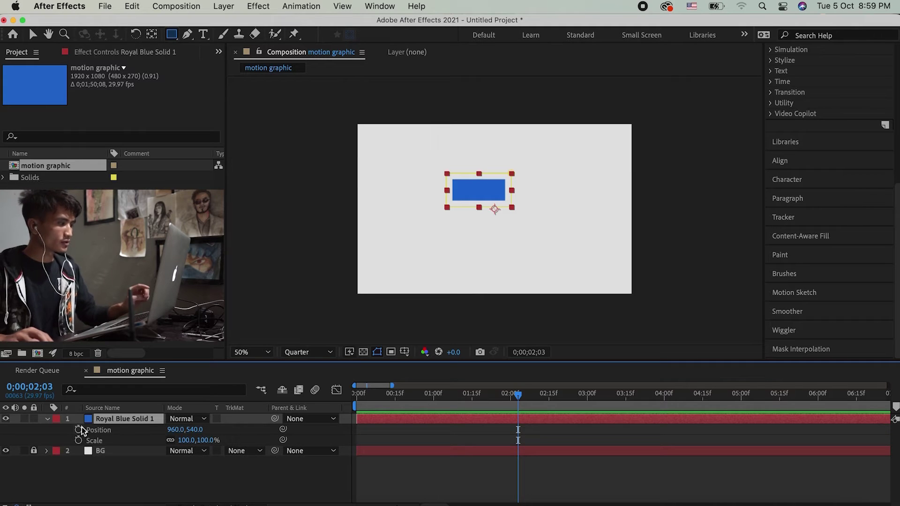
{"action": "left_click", "coordinate": [79, 429]}
{"action": "left_click", "coordinate": [78, 440]}
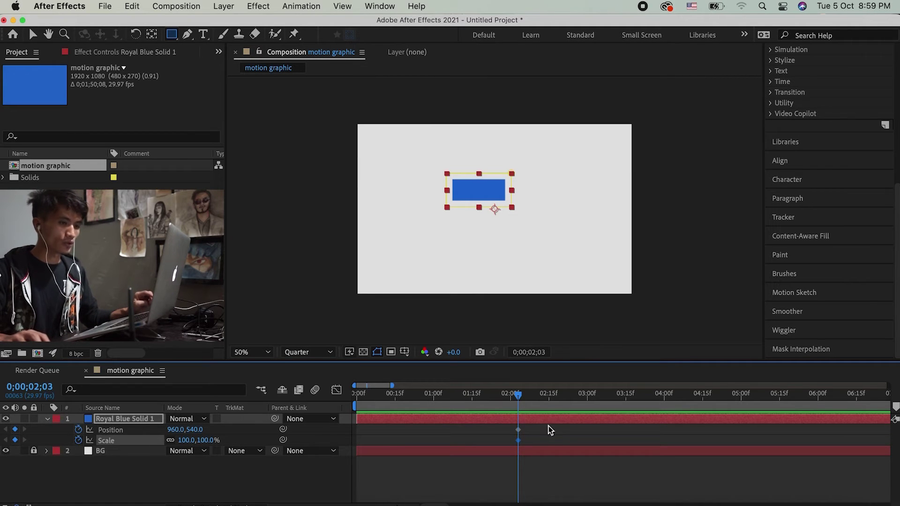
{"action": "left_click", "coordinate": [586, 434]}
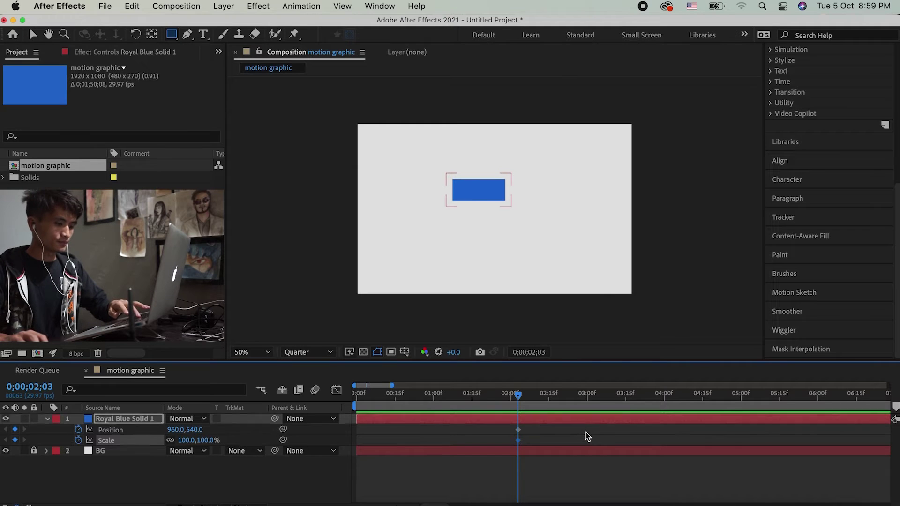
{"action": "key", "text": "super+v"}
{"action": "left_click", "coordinate": [587, 436]}
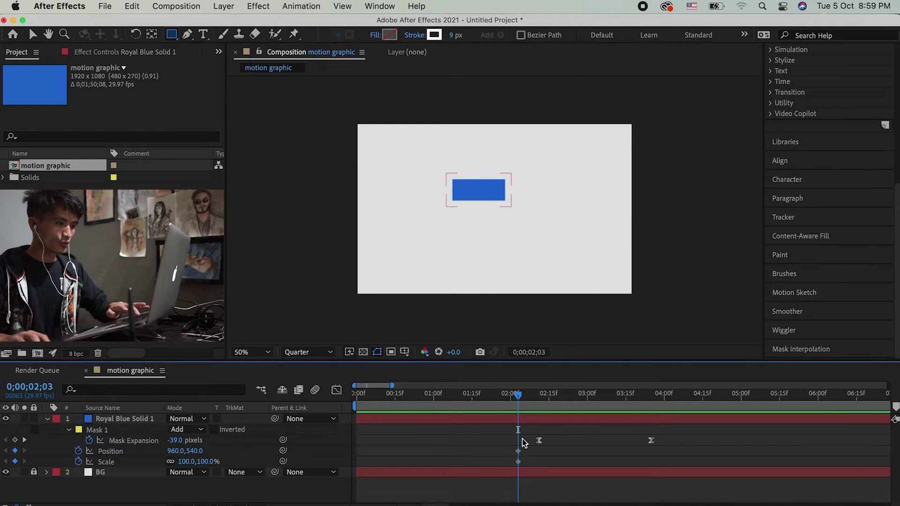
{"action": "key", "text": "u"}
{"action": "key", "text": "u"}
{"action": "key", "text": "u"}
{"action": "key", "text": "u"}
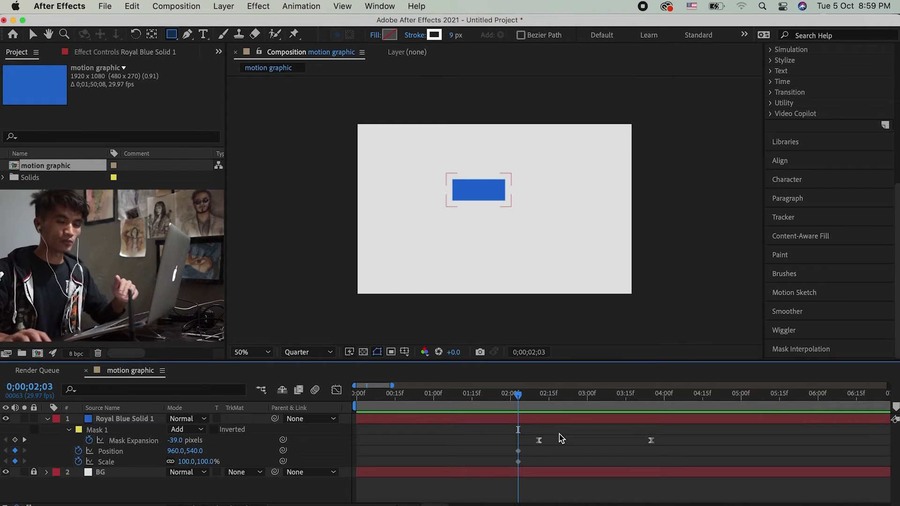
{"action": "mouse_move", "coordinate": [510, 445]}
{"action": "left_mouse_down"}
{"action": "mouse_move", "coordinate": [525, 471]}
{"action": "mouse_move", "coordinate": [522, 458]}
{"action": "left_mouse_up"}
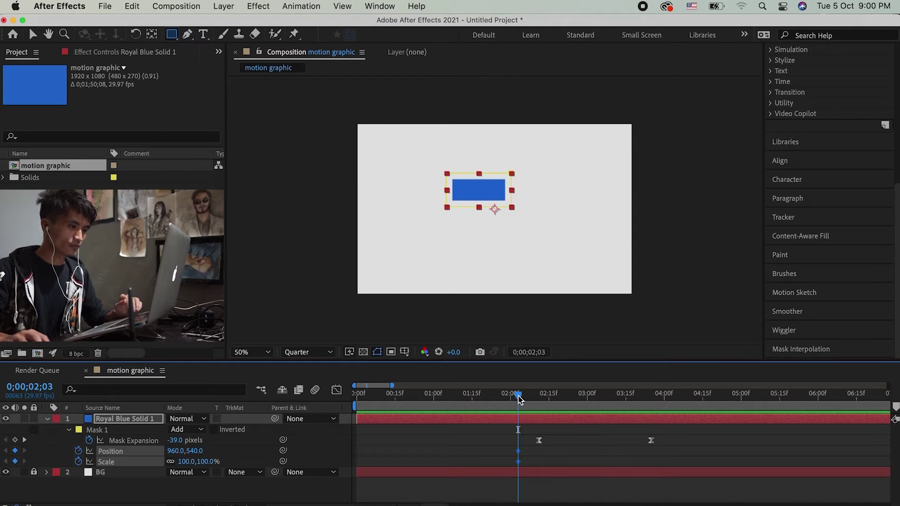
Step: At 0;00;01;23, squeeze and stretch the blue solid tall above the frame to Scale 22.0,5294.9%
{"action": "left_click_drag", "start_coordinate": [518, 398], "coordinate": [493, 403]}
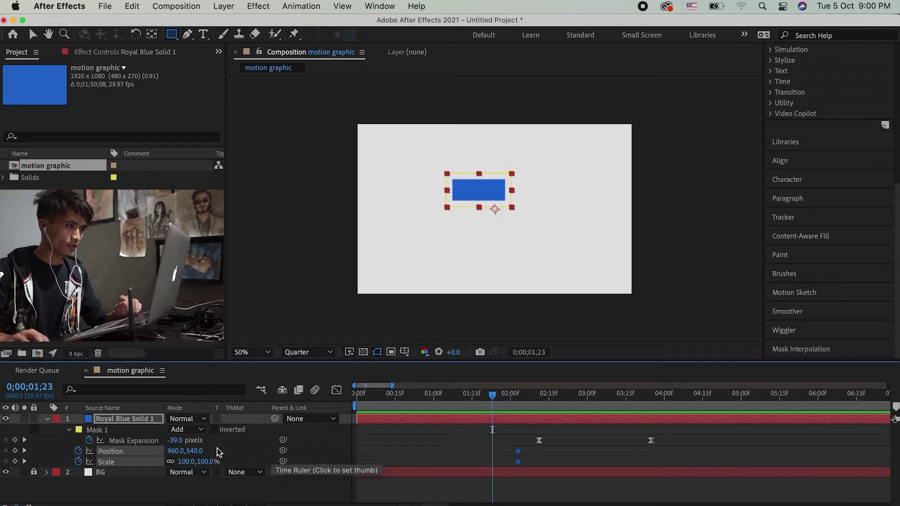
{"action": "left_click_drag", "start_coordinate": [207, 464], "coordinate": [160, 465]}
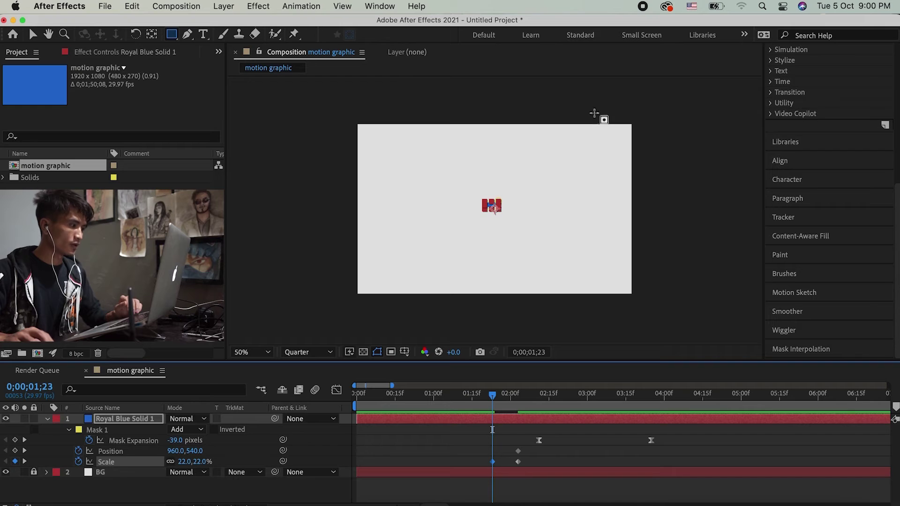
{"action": "key", "text": "."}
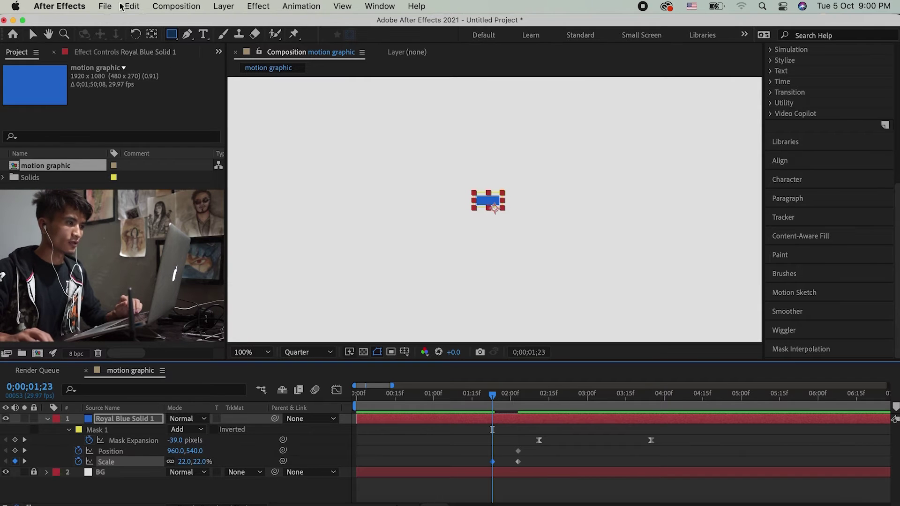
{"action": "key", "text": "v"}
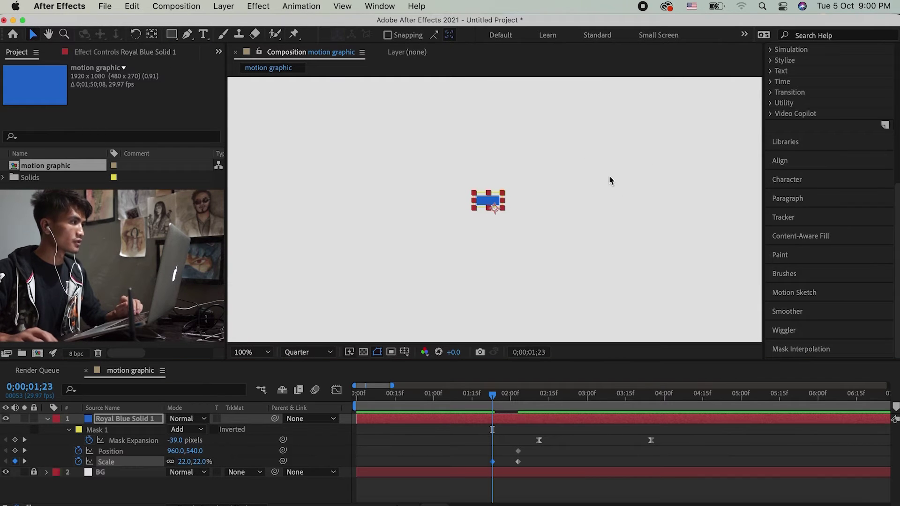
{"action": "key", "text": "."}
{"action": "left_click_drag", "start_coordinate": [501, 164], "coordinate": [524, 253]}
{"action": "left_click_drag", "start_coordinate": [512, 291], "coordinate": [516, 54]}
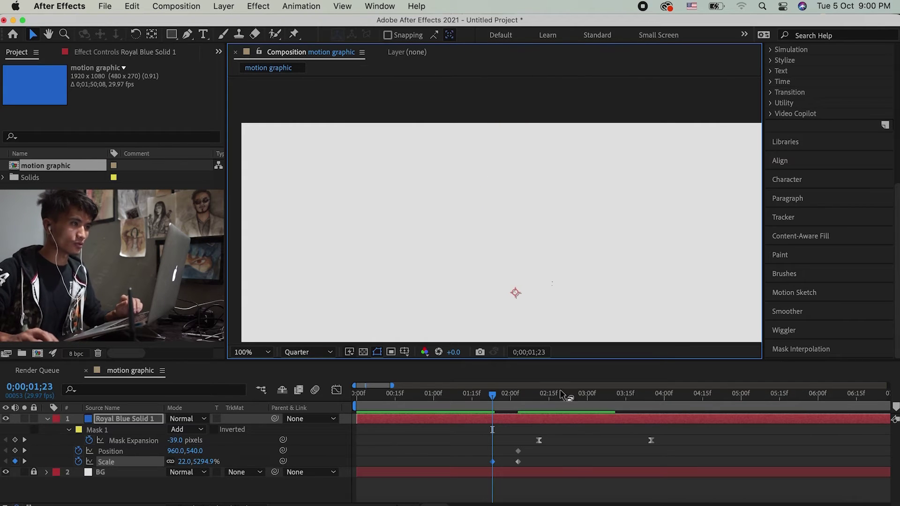
{"action": "left_click", "coordinate": [564, 465]}
Step: Preview the stretch up to 0;00;02;11 and select the Position and Scale keyframes
{"action": "left_click_drag", "start_coordinate": [492, 397], "coordinate": [482, 414]}
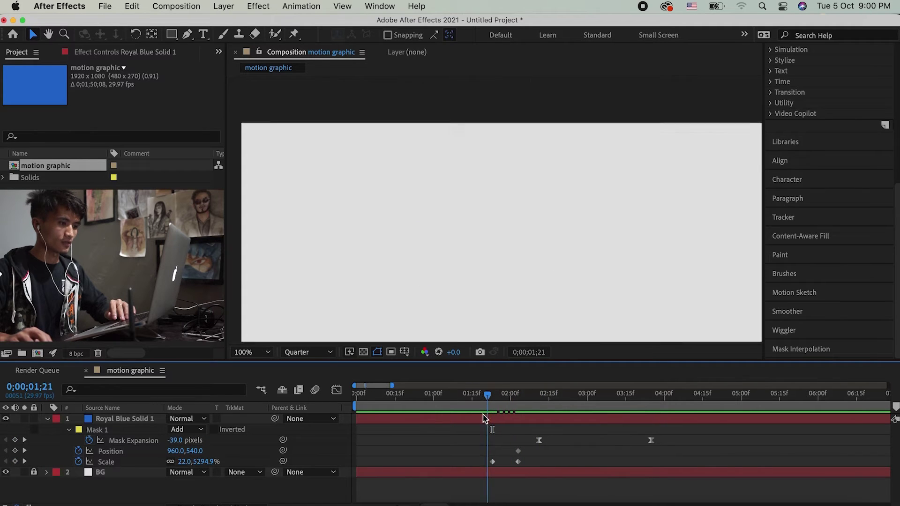
{"action": "key", "text": "comma"}
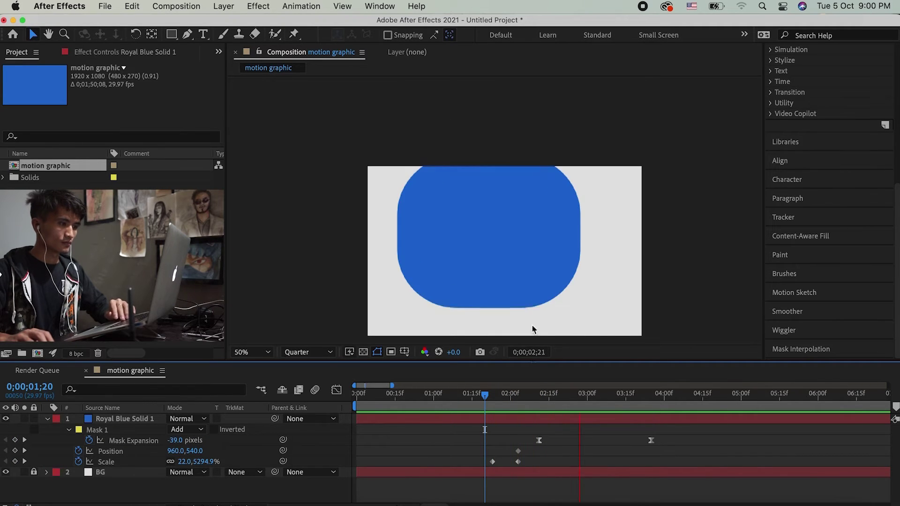
{"action": "left_click", "coordinate": [496, 406]}
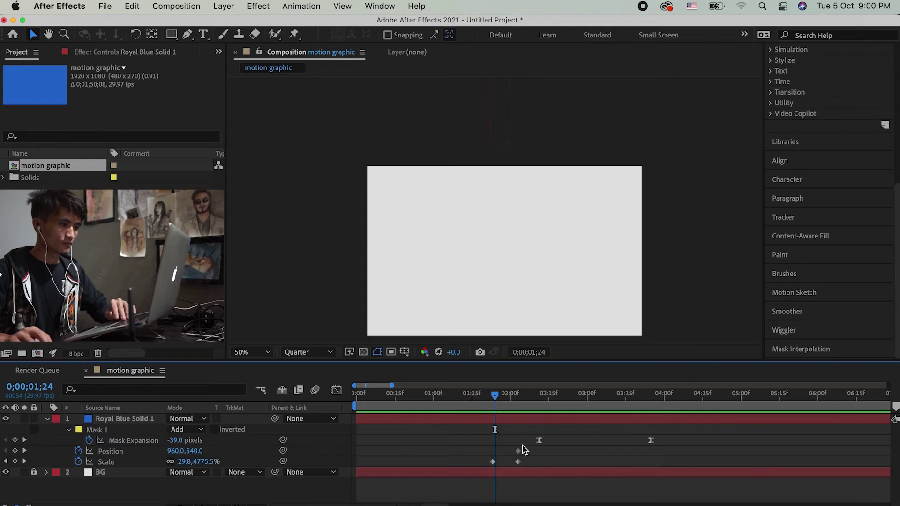
{"action": "scroll", "coordinate": [519, 490], "scroll_direction": "up", "scroll_amount": 2}
{"action": "left_click_drag", "start_coordinate": [529, 440], "coordinate": [469, 470]}
Step: Apply Keyframe Assistant > Easy Ease to the selected Position and Scale keyframes
{"action": "right_click", "coordinate": [471, 464]}
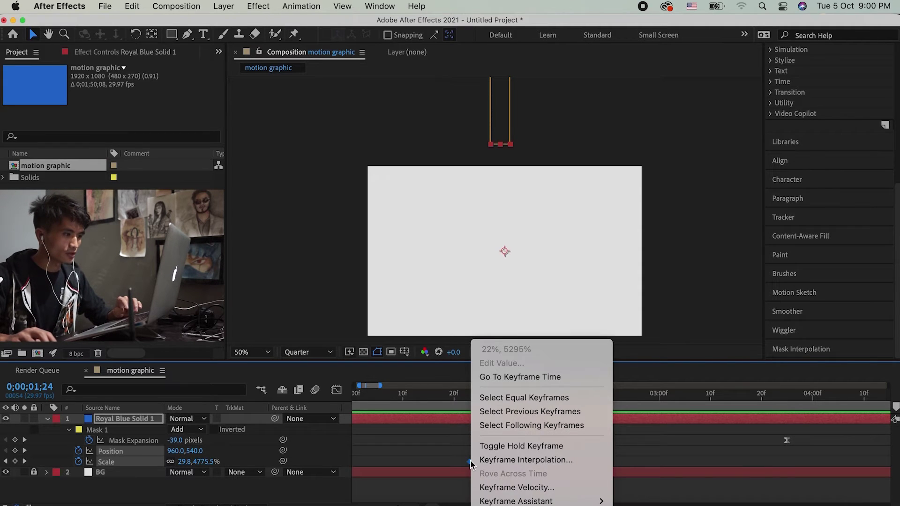
{"action": "mouse_move", "coordinate": [539, 501]}
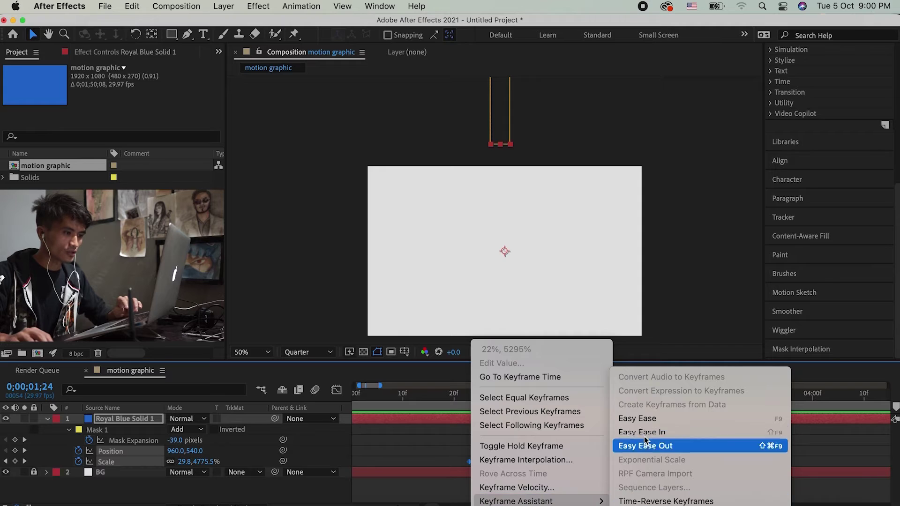
{"action": "left_click", "coordinate": [642, 418]}
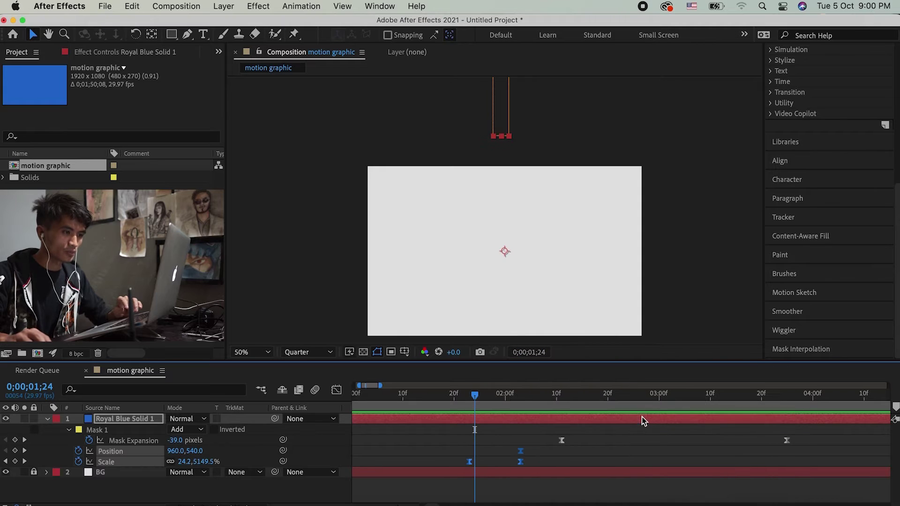
{"action": "left_click", "coordinate": [515, 438]}
Step: Preview the eased stretch, zoom the timeline out, and return to 0;00;01;06
{"action": "left_click_drag", "start_coordinate": [466, 400], "coordinate": [421, 463]}
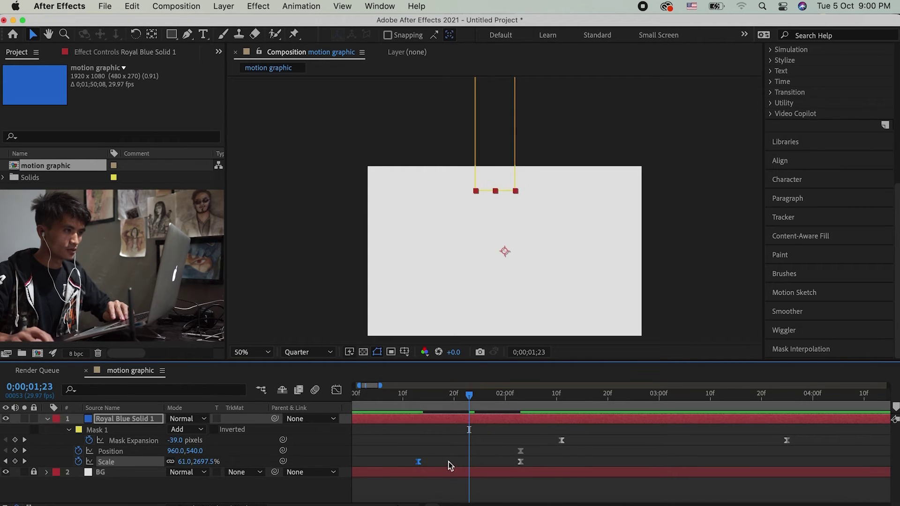
{"action": "left_click", "coordinate": [449, 460]}
{"action": "key", "text": "minus"}
{"action": "key", "text": "minus"}
{"action": "key", "text": "minus"}
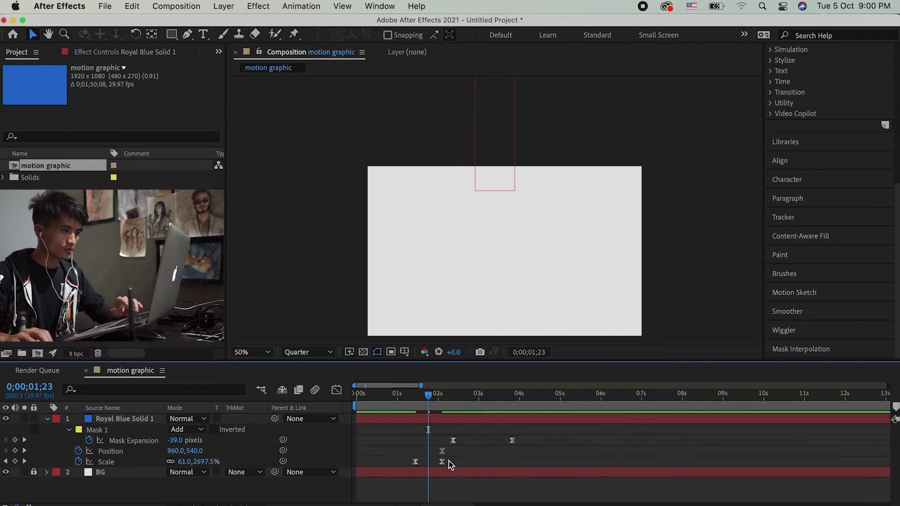
{"action": "left_click_drag", "start_coordinate": [393, 397], "coordinate": [380, 397]}
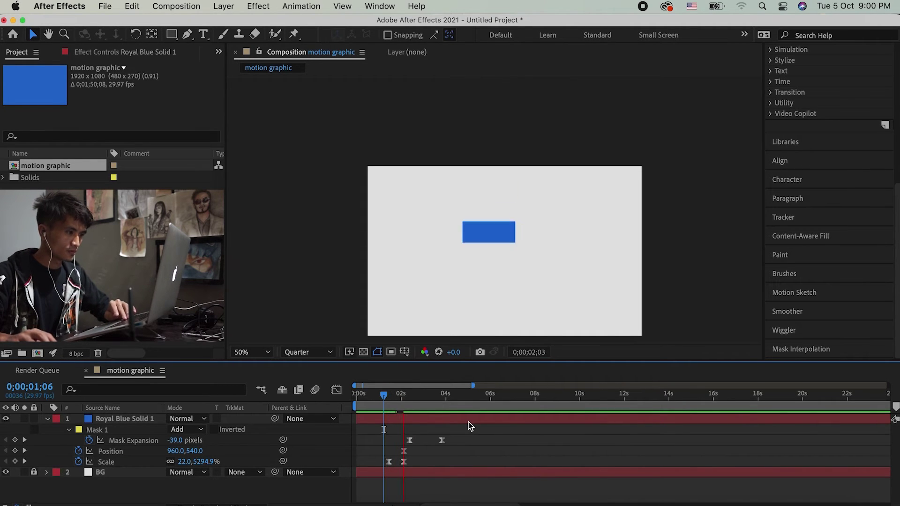
Step: Move the current time back to 0;00;01;02 and switch the timeline to the Switches columns with F4
{"action": "left_click", "coordinate": [394, 397]}
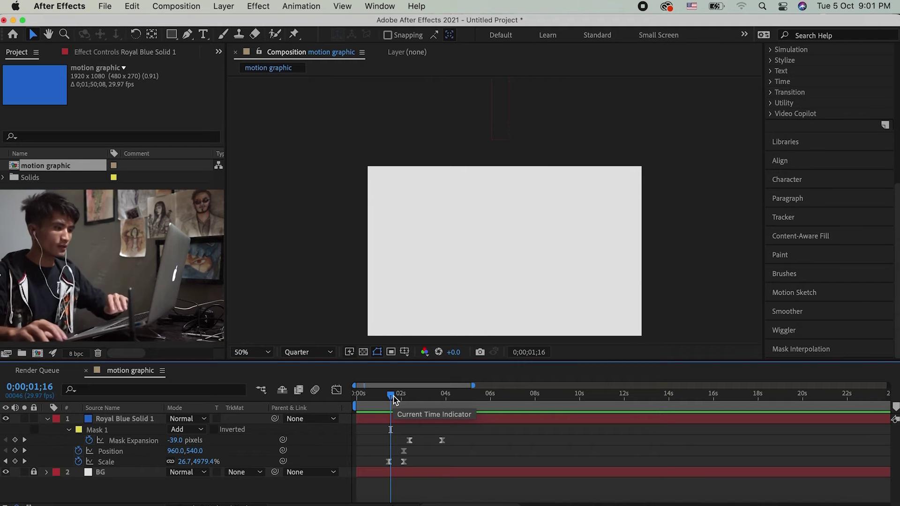
{"action": "left_click_drag", "start_coordinate": [393, 398], "coordinate": [386, 398]}
{"action": "left_click", "coordinate": [395, 419]}
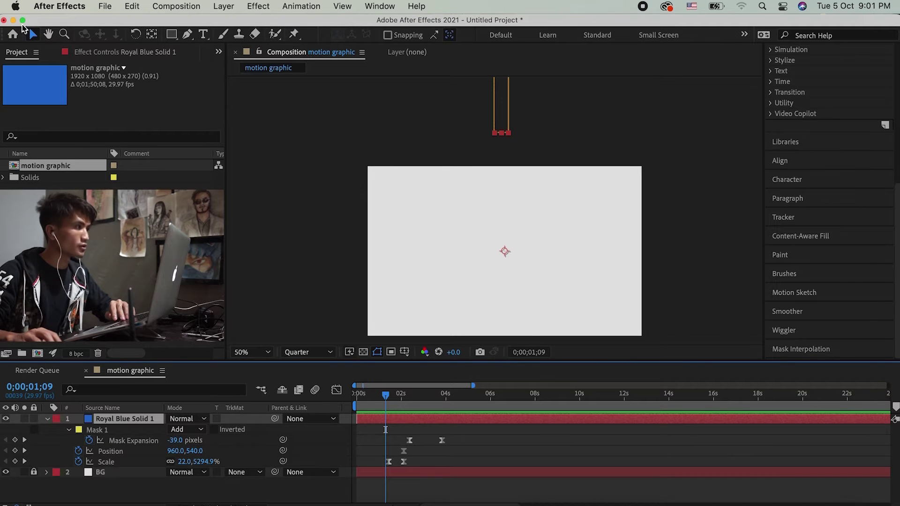
{"action": "key", "text": "super+shift+a"}
{"action": "key", "text": "Page_Up"}
{"action": "key", "text": "Page_Up"}
{"action": "key", "text": "Page_Up"}
{"action": "key", "text": "Page_Up"}
{"action": "key", "text": "Page_Up"}
{"action": "key", "text": "Page_Up"}
{"action": "key", "text": "Page_Up"}
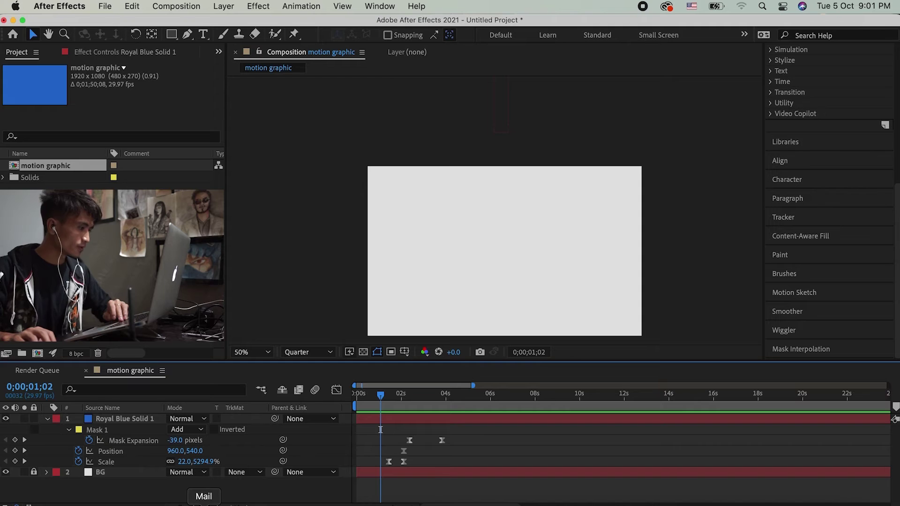
{"action": "key", "text": "F4"}
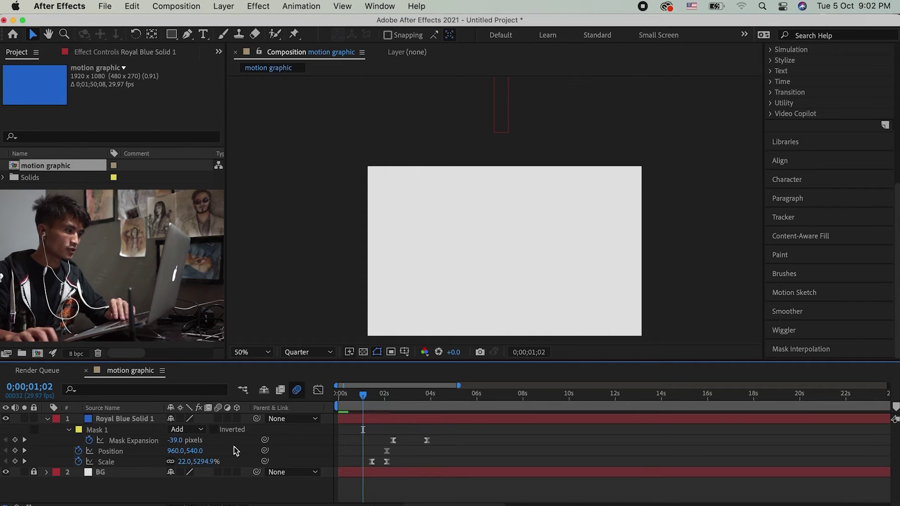
Step: Turn on motion blur for the blue solid and preview it forward to about 0;00;01;24
{"action": "left_click", "coordinate": [125, 419]}
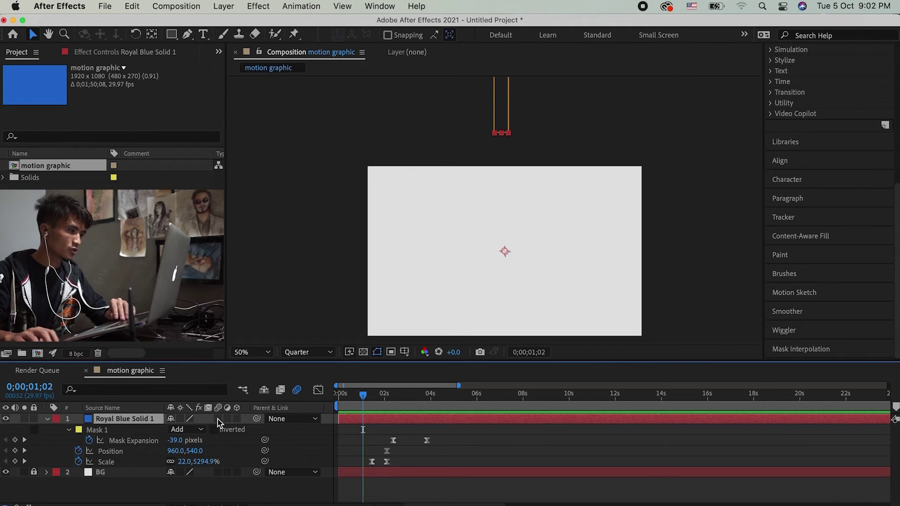
{"action": "left_click", "coordinate": [217, 419]}
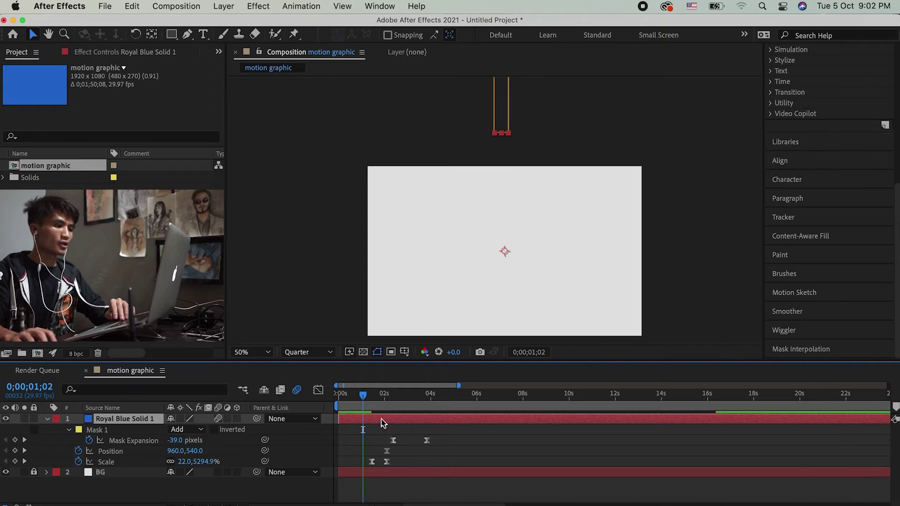
{"action": "left_click_drag", "start_coordinate": [363, 395], "coordinate": [387, 395]}
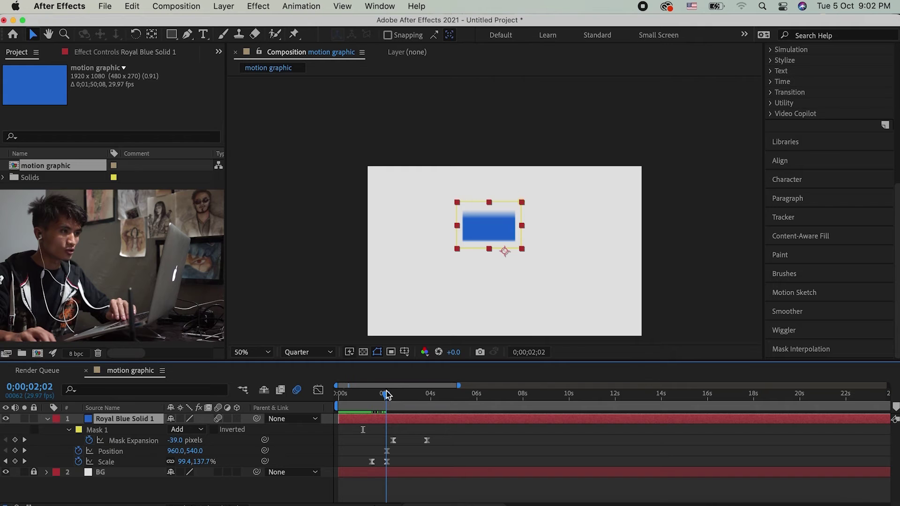
{"action": "key", "text": "period"}
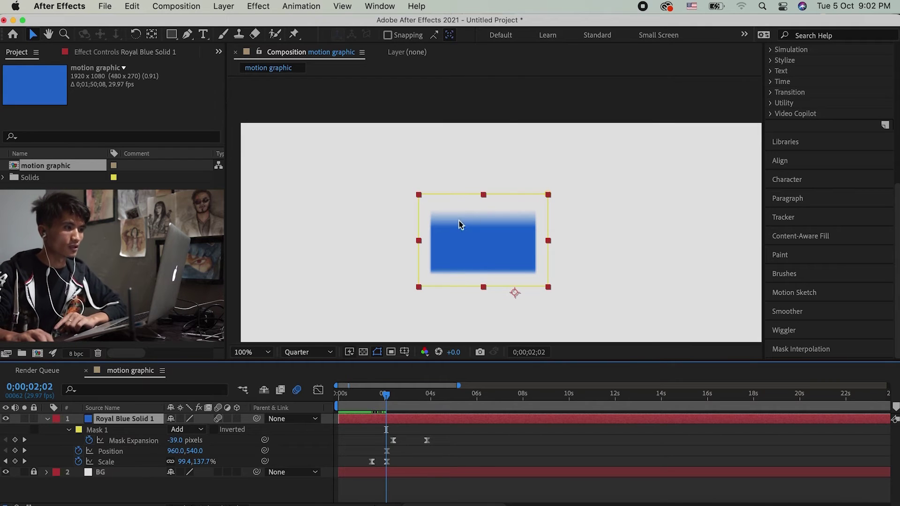
{"action": "mouse_move", "coordinate": [386, 398]}
{"action": "left_mouse_down"}
{"action": "mouse_move", "coordinate": [377, 399]}
{"action": "mouse_move", "coordinate": [385, 401]}
{"action": "left_mouse_up"}
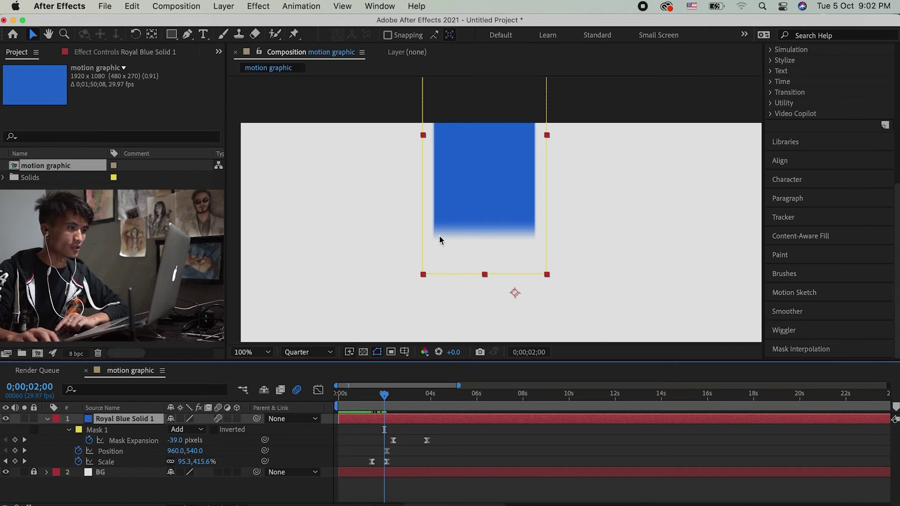
Step: Inspect the blur zoomed in, then zoom back out and play the preview from 0;00;01;04
{"action": "key", "text": "period"}
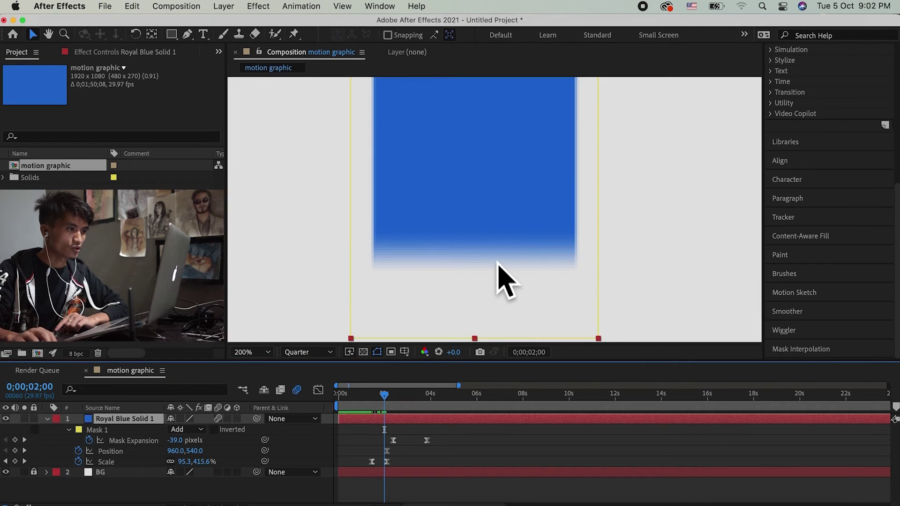
{"action": "key", "text": "comma"}
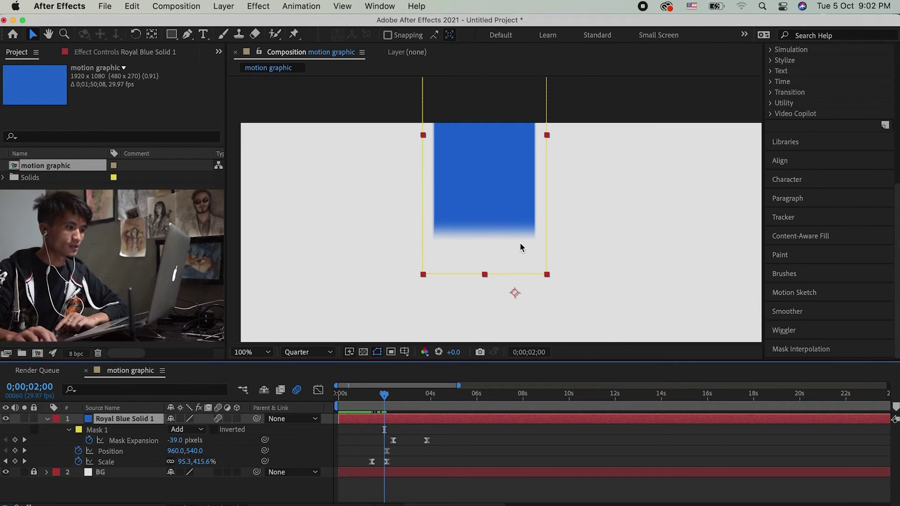
{"action": "key", "text": "comma"}
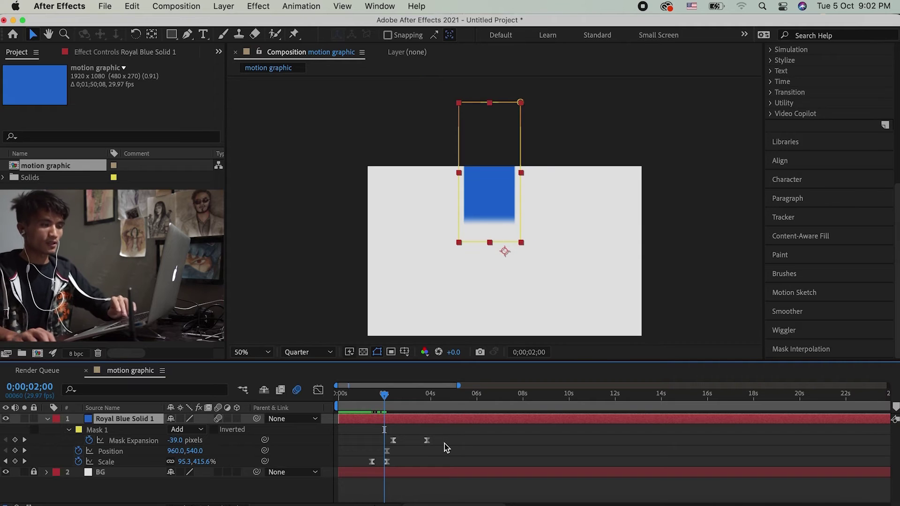
{"action": "left_click", "coordinate": [444, 444]}
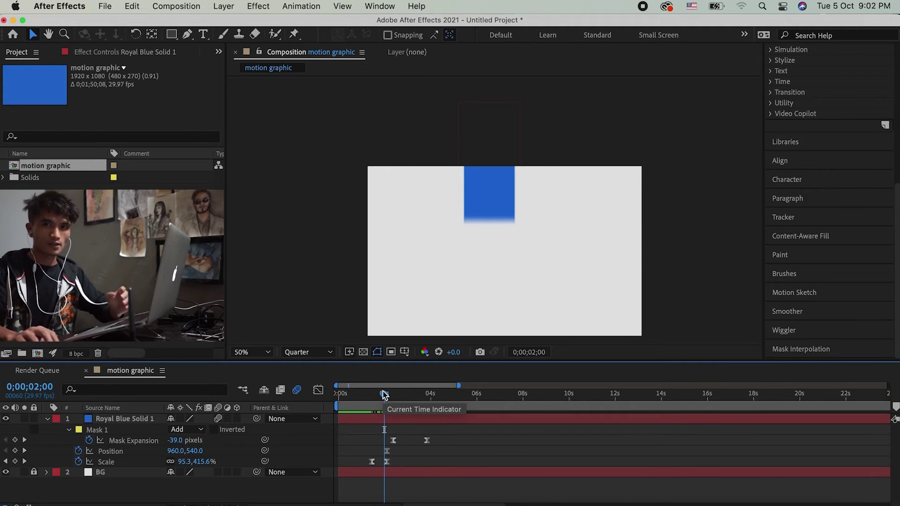
{"action": "left_click_drag", "start_coordinate": [383, 394], "coordinate": [365, 402]}
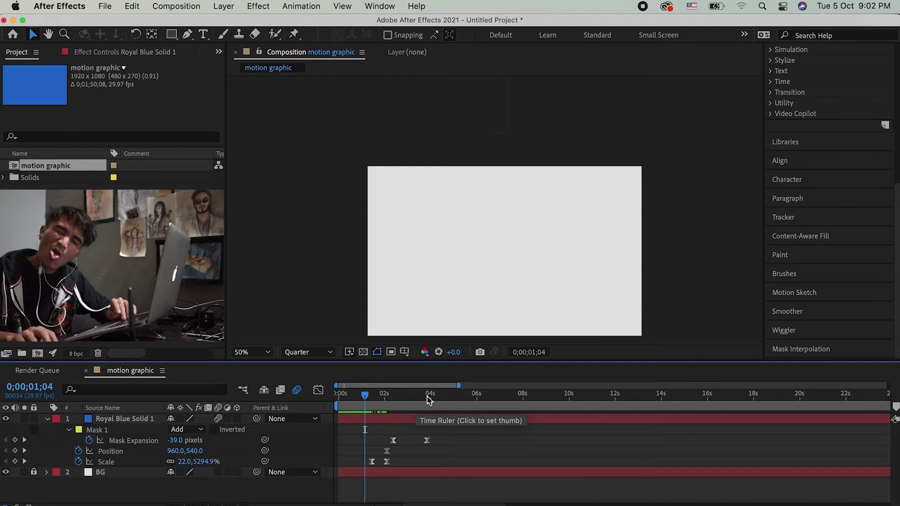
{"action": "key", "text": "space"}
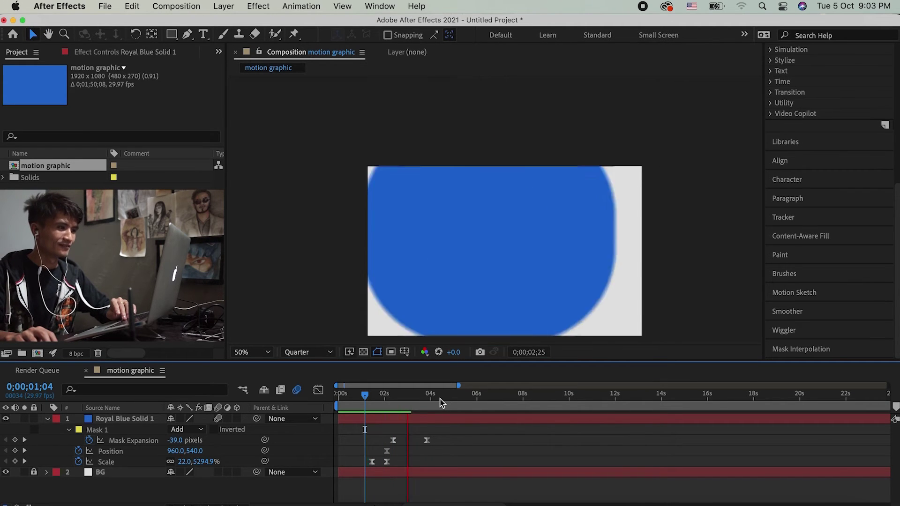
Step: Stop playback, jump to 0;00;04;03 where blue fills the frame, and select Royal Blue Solid 1
{"action": "left_click", "coordinate": [356, 409]}
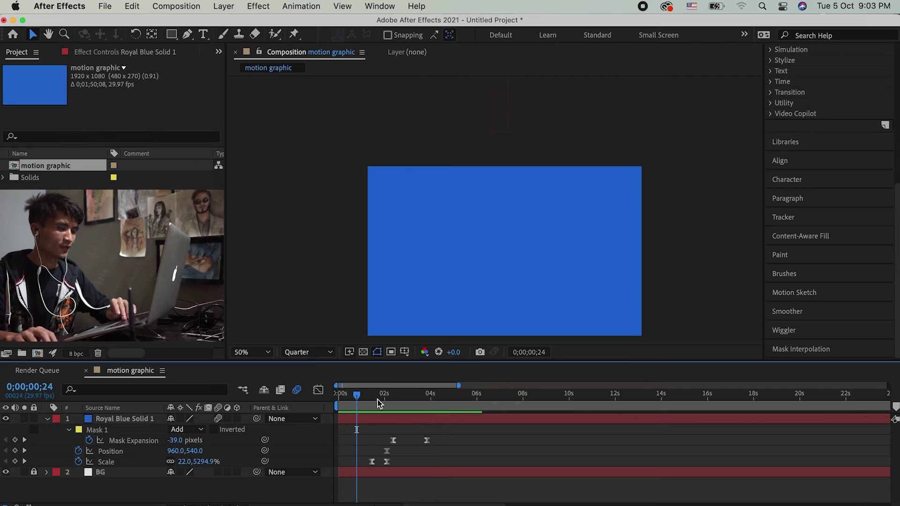
{"action": "left_click_drag", "start_coordinate": [378, 402], "coordinate": [369, 403]}
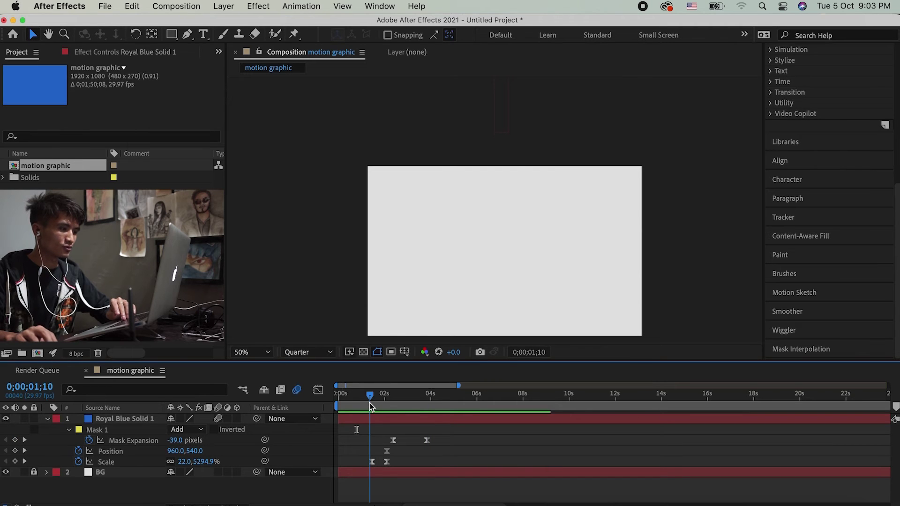
{"action": "left_click", "coordinate": [435, 409]}
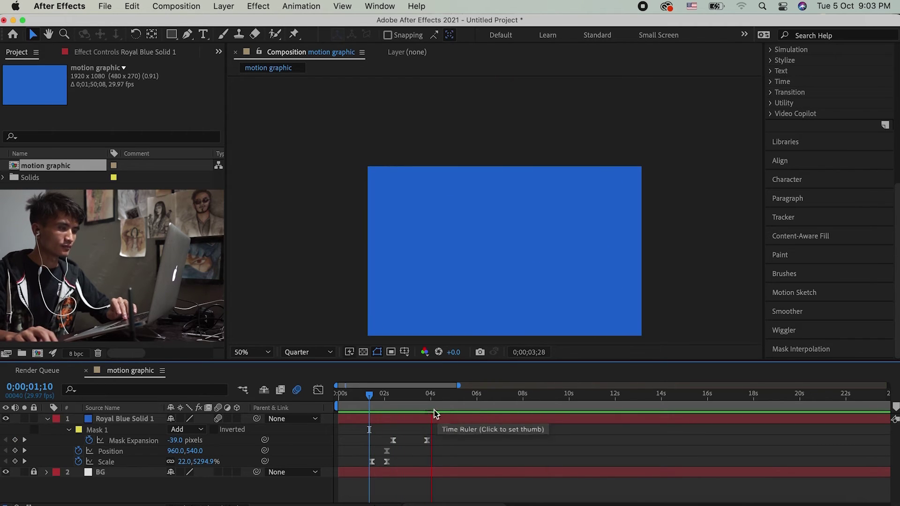
{"action": "left_click", "coordinate": [452, 419]}
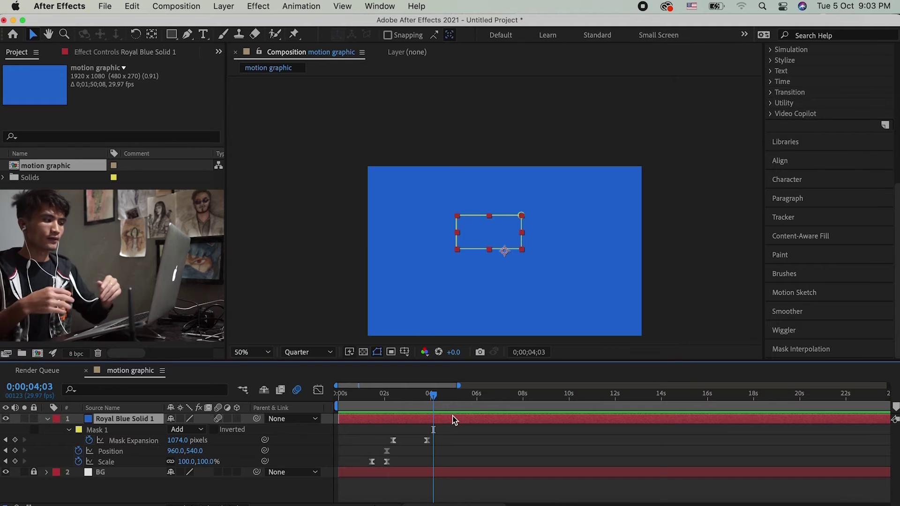
Step: Collapse the blue solid's properties and split Royal Blue Solid 1 at 0;00;04;03 with Cmd+Shift+D
{"action": "left_click", "coordinate": [461, 447]}
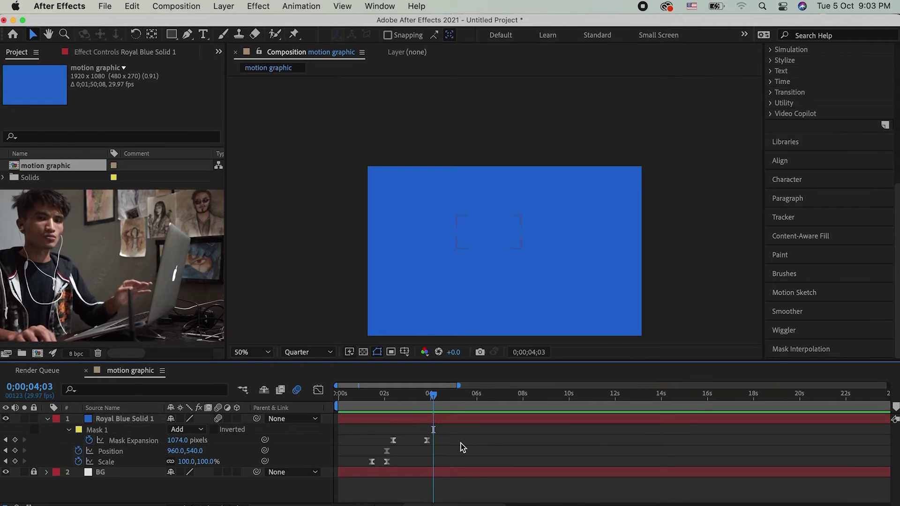
{"action": "left_click", "coordinate": [46, 419]}
{"action": "left_click", "coordinate": [126, 419]}
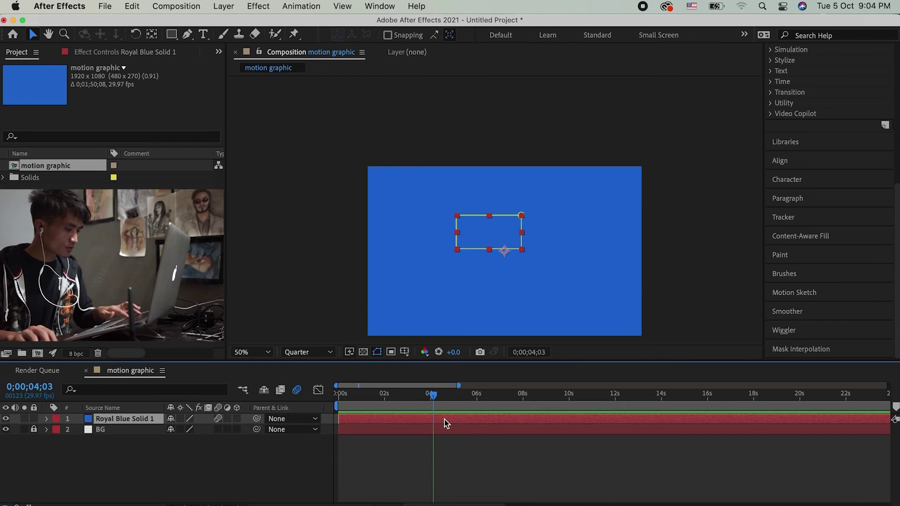
{"action": "key", "text": "super+shift+d"}
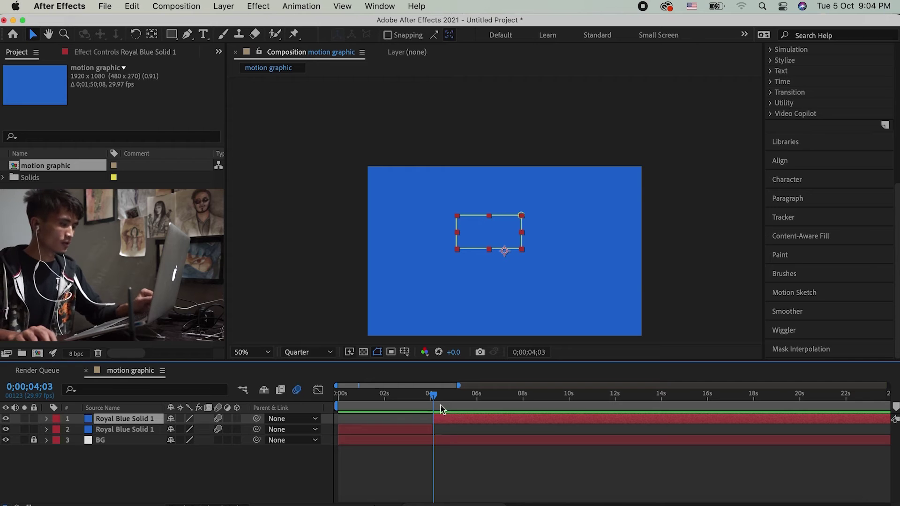
Step: Toggle the top blue layer's visibility off and on to check the split
{"action": "left_click", "coordinate": [532, 470]}
{"action": "left_click", "coordinate": [460, 423]}
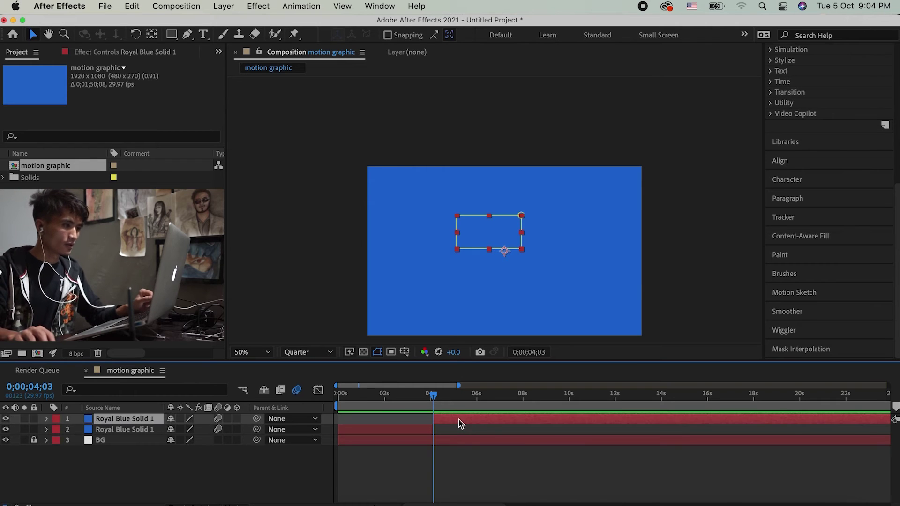
{"action": "left_click", "coordinate": [4, 419]}
{"action": "left_click", "coordinate": [5, 419]}
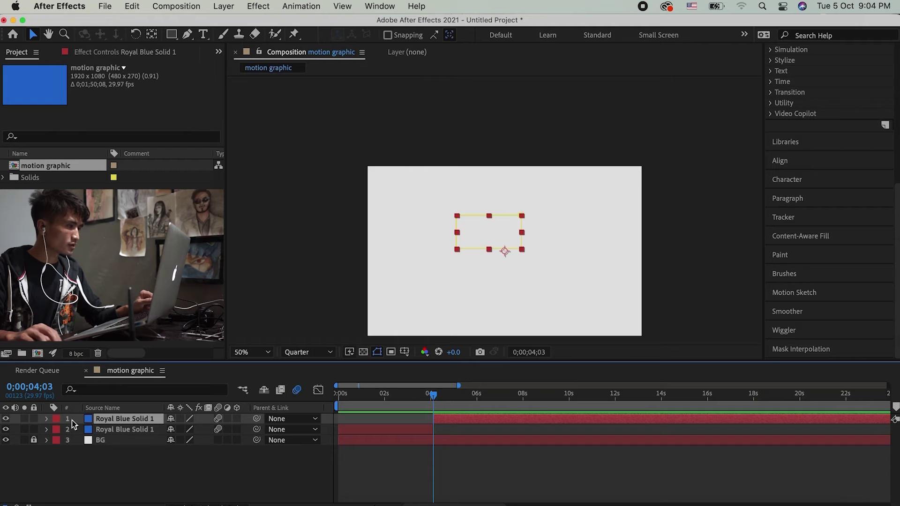
Step: Rename the top blue layer to 'text nol'
{"action": "key", "text": "Return"}
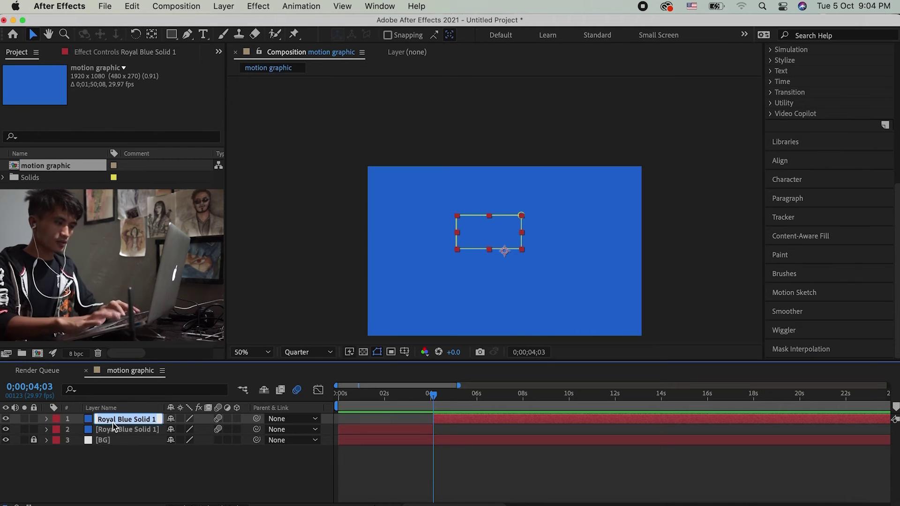
{"action": "type", "text": "text"}
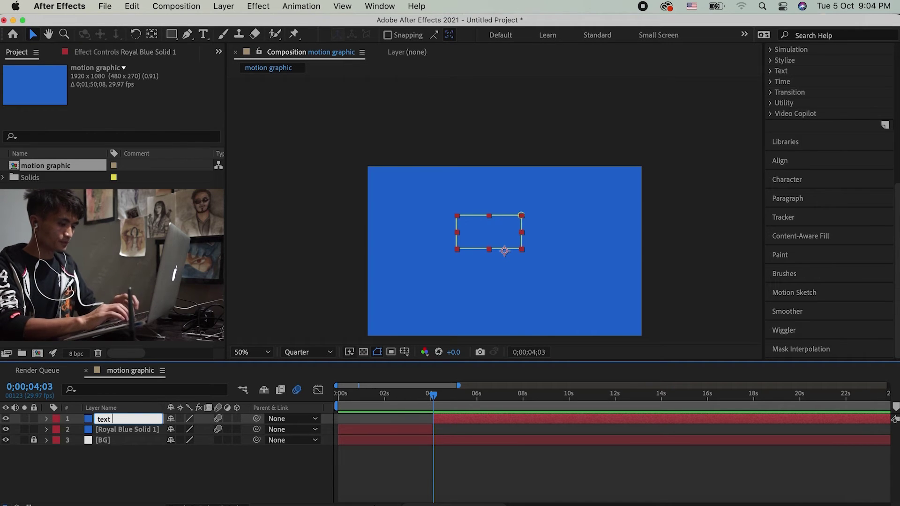
{"action": "type", "text": " nol"}
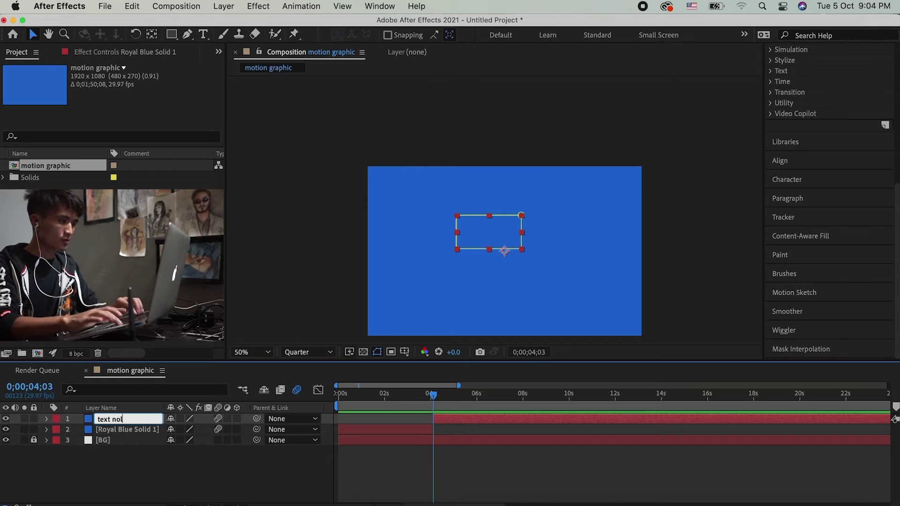
{"action": "key", "text": "Return"}
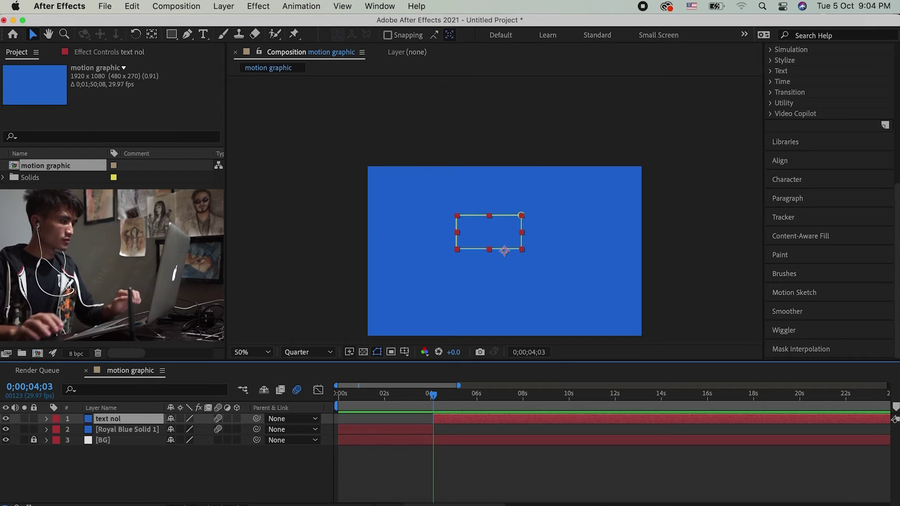
{"action": "left_click", "coordinate": [422, 456]}
{"action": "left_click", "coordinate": [204, 35]}
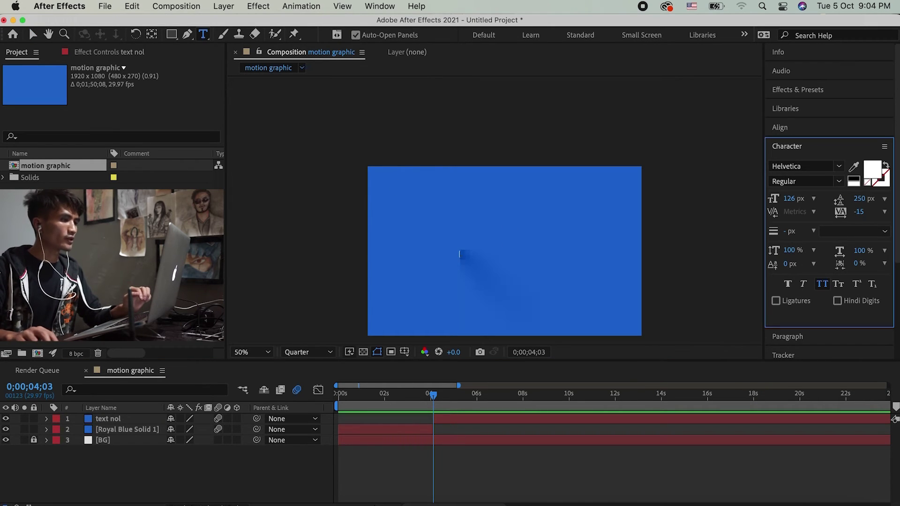
{"action": "left_click", "coordinate": [460, 255]}
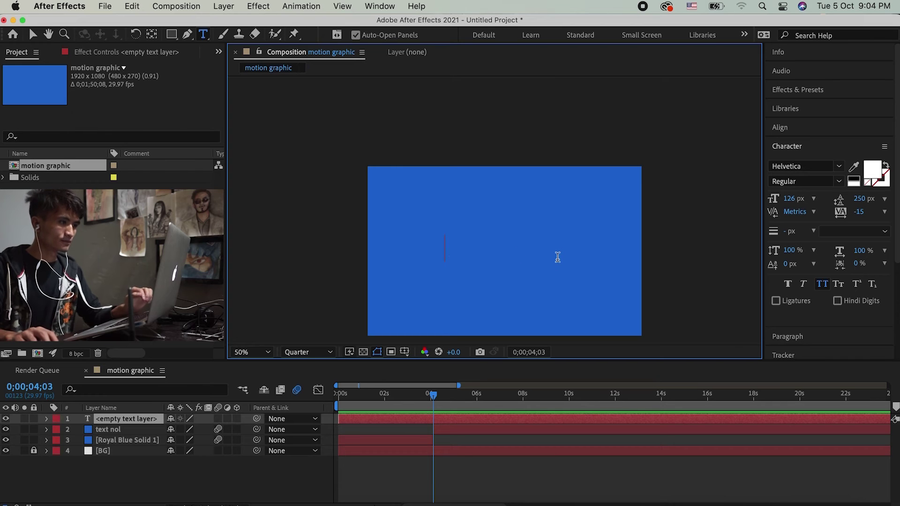
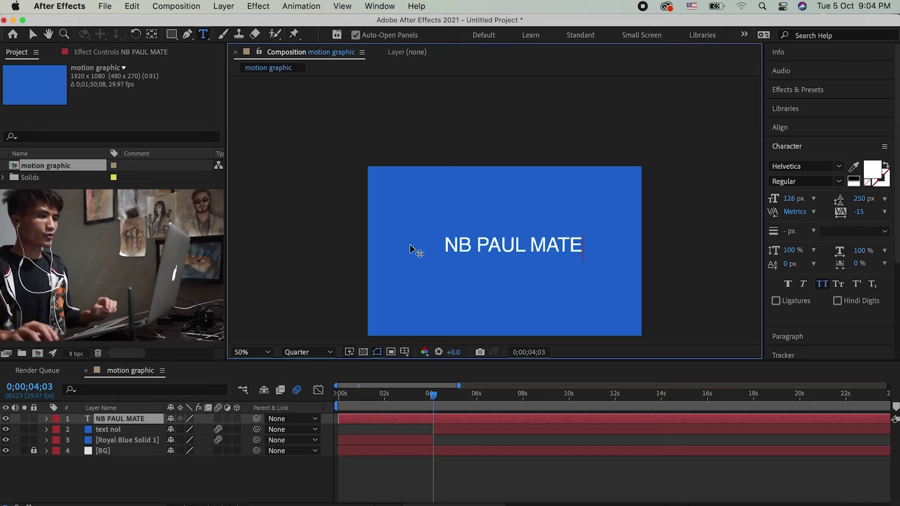
{"action": "left_click", "coordinate": [450, 419]}
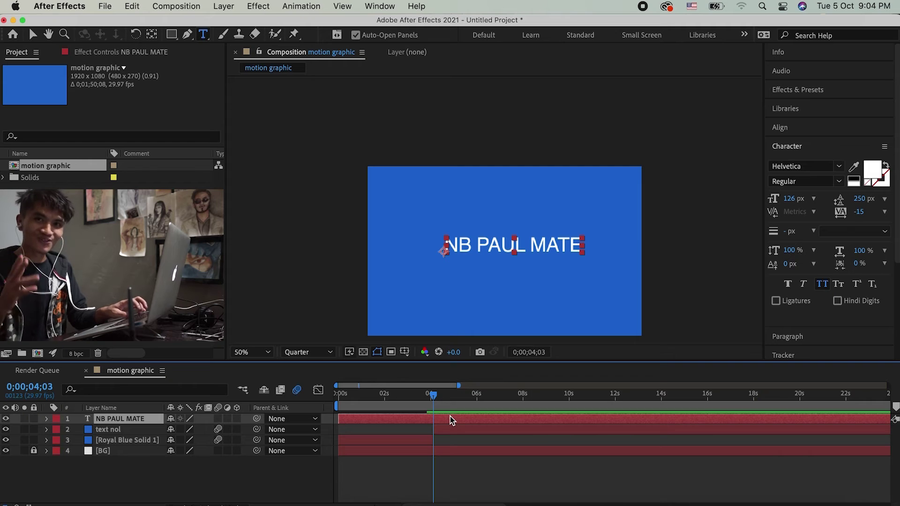
{"action": "key", "text": "super+shift+d"}
{"action": "left_click", "coordinate": [415, 434]}
{"action": "key", "text": "Delete"}
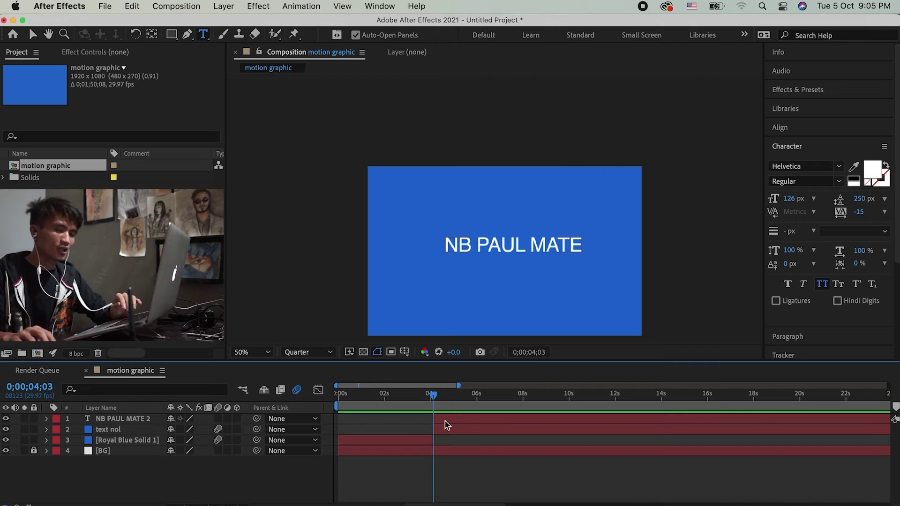
{"action": "left_click", "coordinate": [129, 420]}
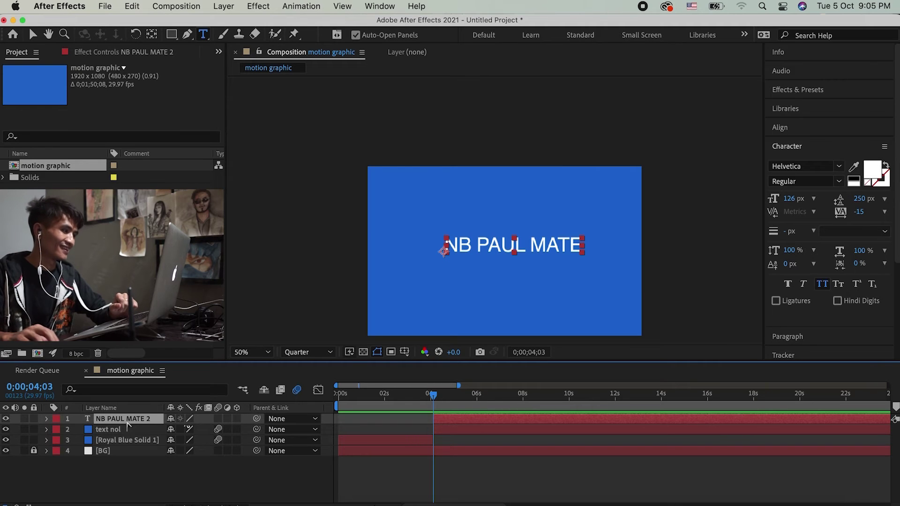
{"action": "left_click", "coordinate": [130, 429]}
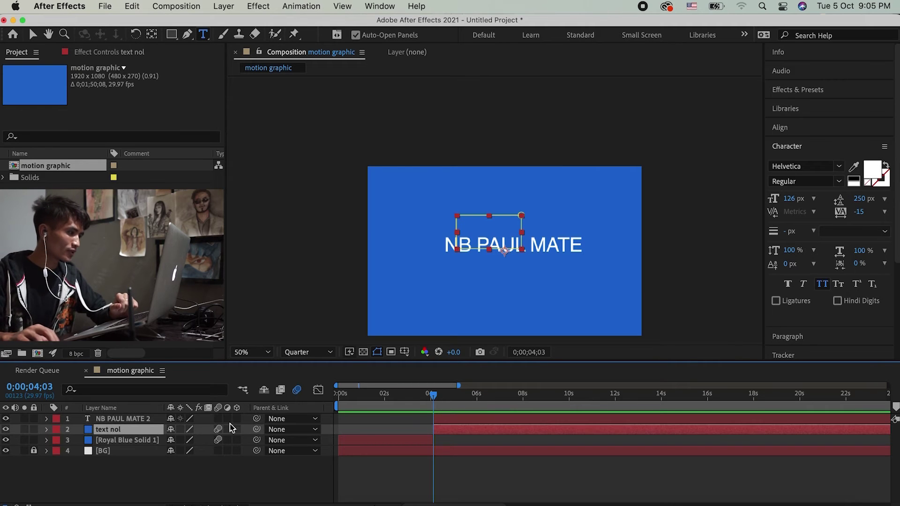
{"action": "left_click", "coordinate": [120, 420]}
{"action": "left_click", "coordinate": [6, 418]}
{"action": "left_click", "coordinate": [6, 418]}
{"action": "left_click", "coordinate": [138, 429]}
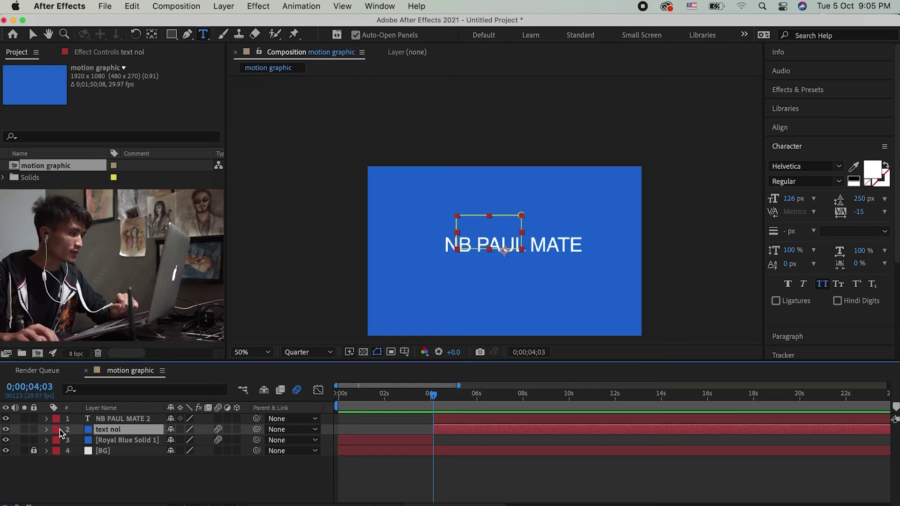
{"action": "left_click", "coordinate": [6, 430]}
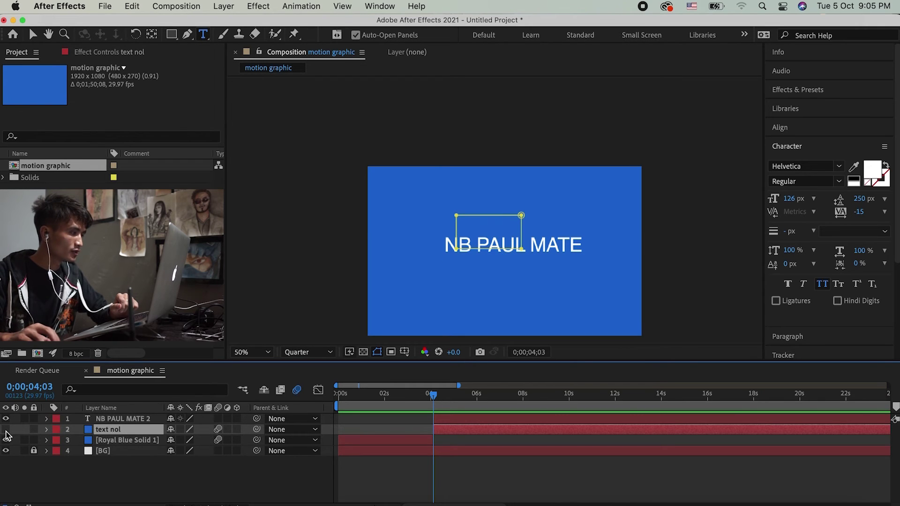
{"action": "left_click", "coordinate": [6, 429]}
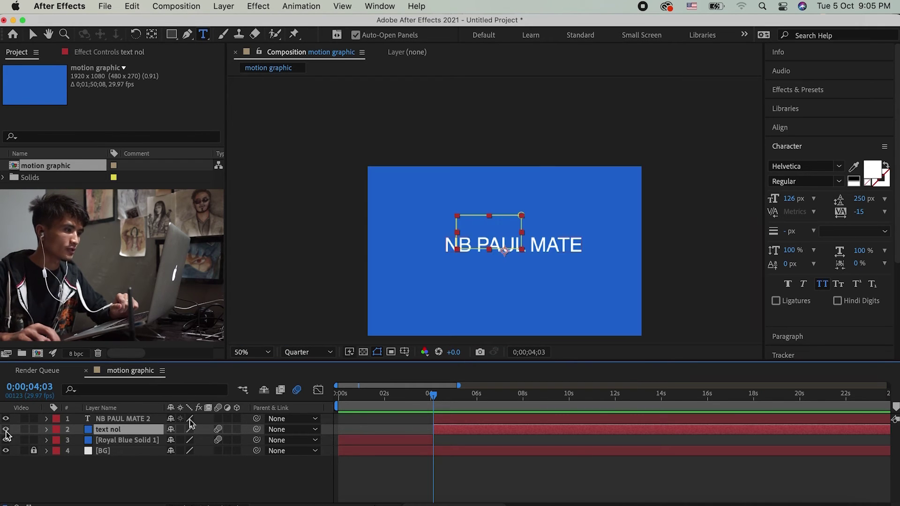
{"action": "left_click", "coordinate": [135, 419]}
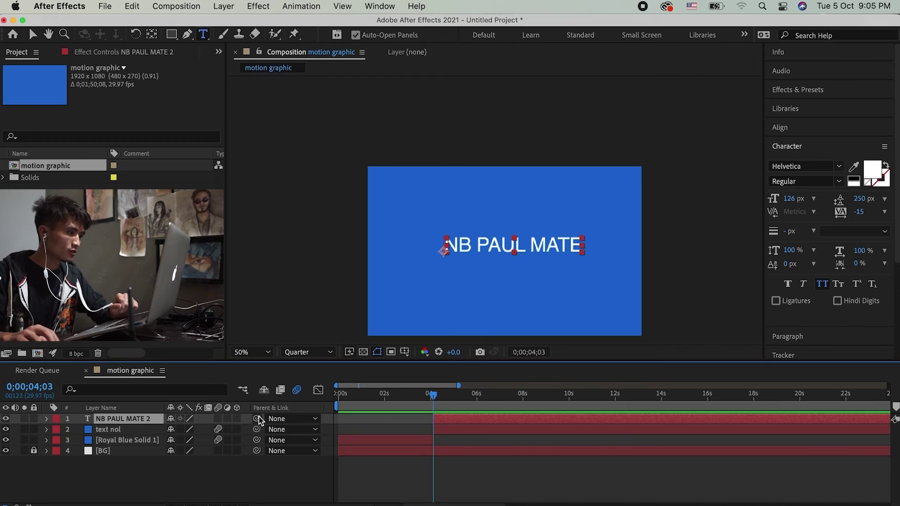
{"action": "left_click_drag", "start_coordinate": [257, 418], "coordinate": [111, 434]}
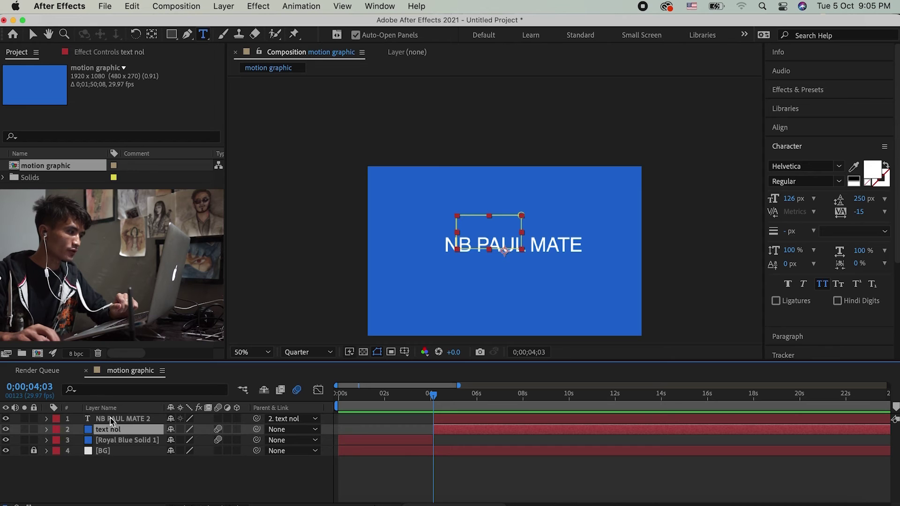
{"action": "key", "text": "super+bracketright"}
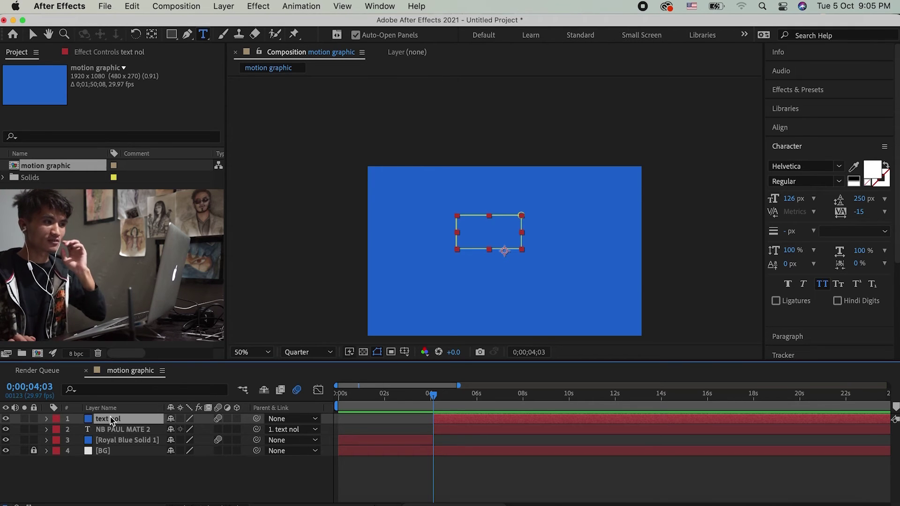
{"action": "left_click", "coordinate": [501, 440]}
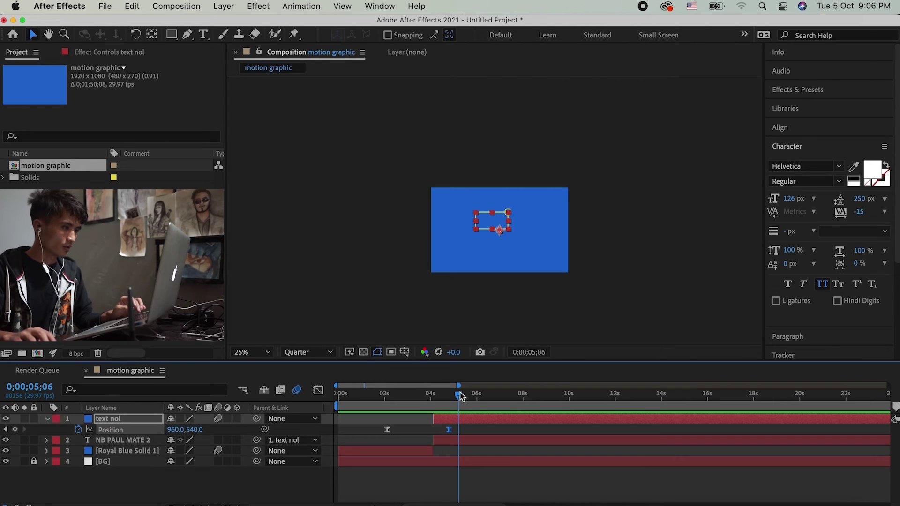
{"action": "left_click_drag", "start_coordinate": [458, 395], "coordinate": [461, 395]}
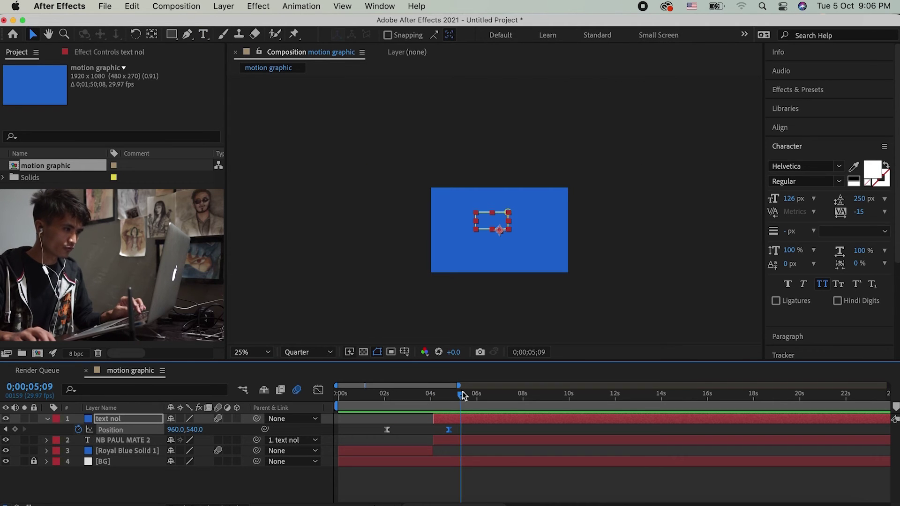
Step: Keyframe text nol's Position to -1072,540 at 5;09, pushing it off the left edge
{"action": "mouse_move", "coordinate": [167, 430]}
{"action": "left_mouse_down"}
{"action": "mouse_move", "coordinate": [223, 417]}
{"action": "mouse_move", "coordinate": [140, 443]}
{"action": "mouse_move", "coordinate": [128, 433]}
{"action": "mouse_move", "coordinate": [186, 434]}
{"action": "mouse_move", "coordinate": [140, 435]}
{"action": "mouse_move", "coordinate": [158, 438]}
{"action": "left_mouse_up"}
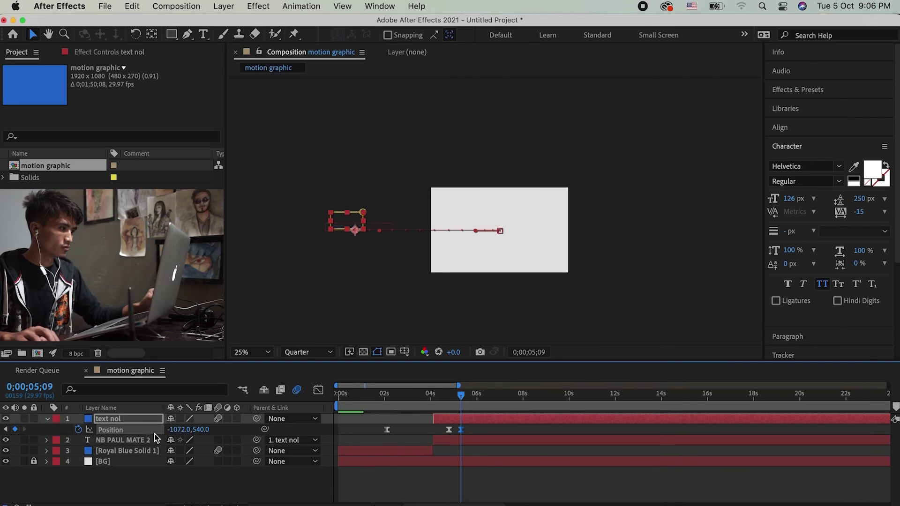
{"action": "left_click", "coordinate": [516, 428]}
{"action": "scroll", "coordinate": [510, 427], "scroll_direction": "up", "scroll_amount": 5, "text": "alt"}
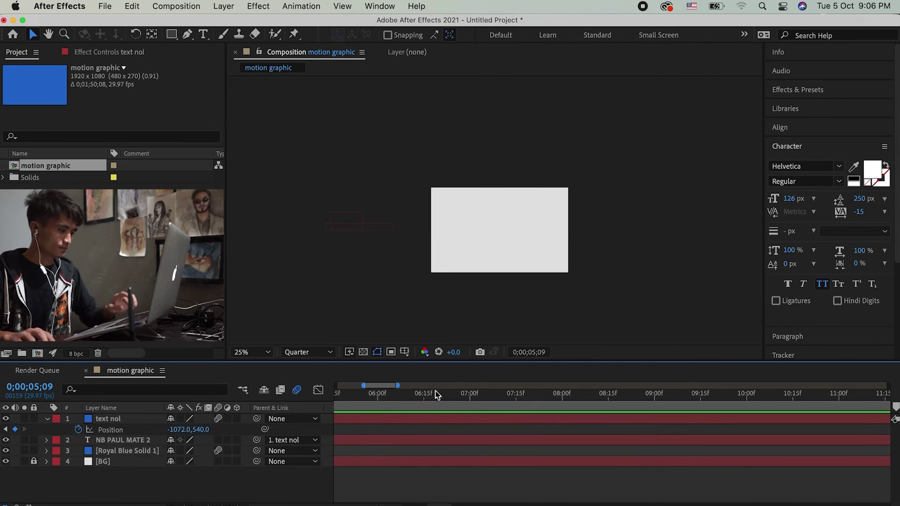
{"action": "scroll", "coordinate": [449, 417], "scroll_direction": "down", "scroll_amount": 5, "text": "alt"}
Step: Scrub from 04;25 through the slide-off to check the reveal of the grey background
{"action": "left_click", "coordinate": [404, 400]}
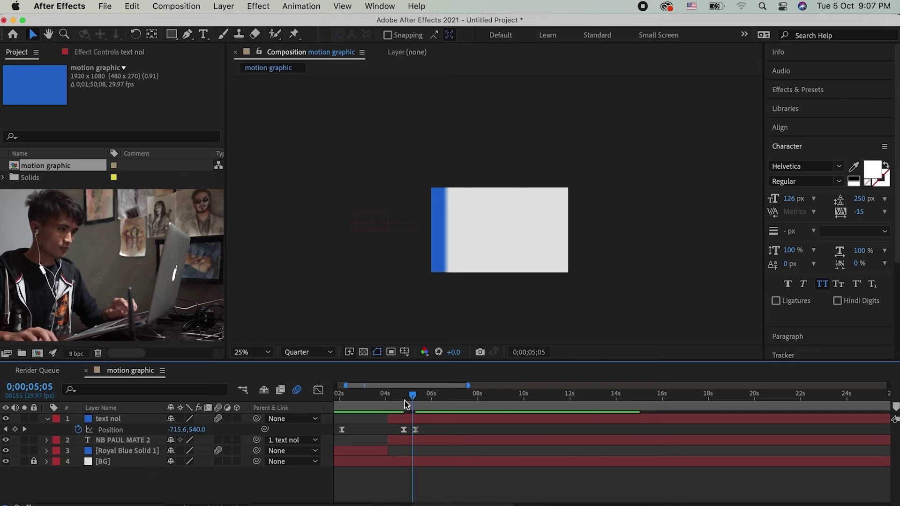
{"action": "left_click_drag", "start_coordinate": [402, 406], "coordinate": [424, 401]}
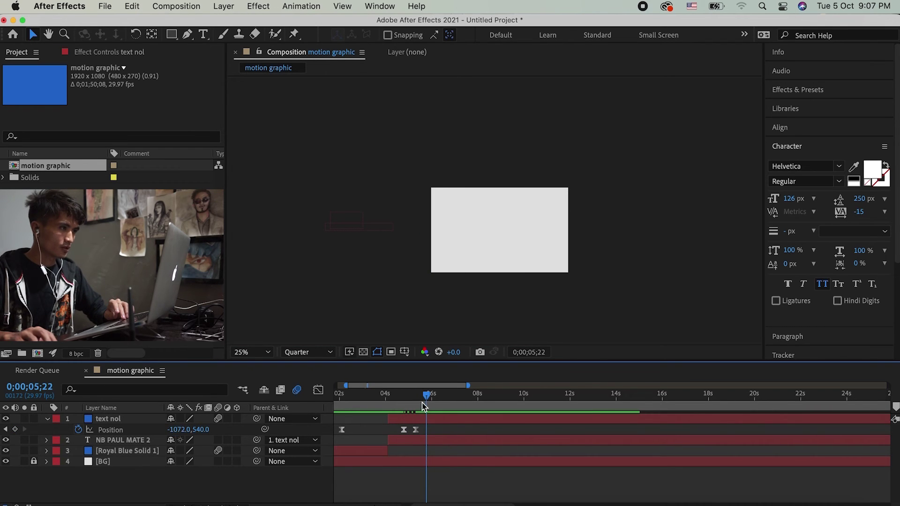
{"action": "left_click", "coordinate": [439, 442]}
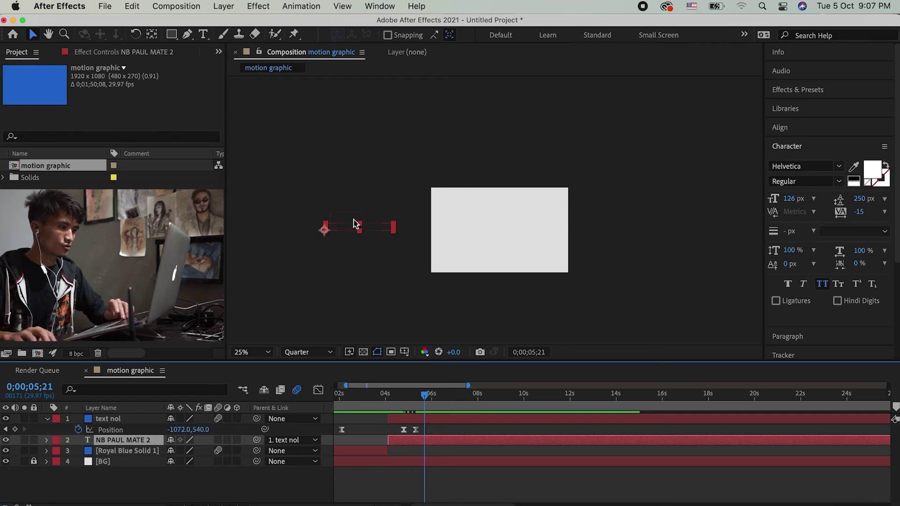
{"action": "key", "text": "."}
{"action": "key", "text": "comma"}
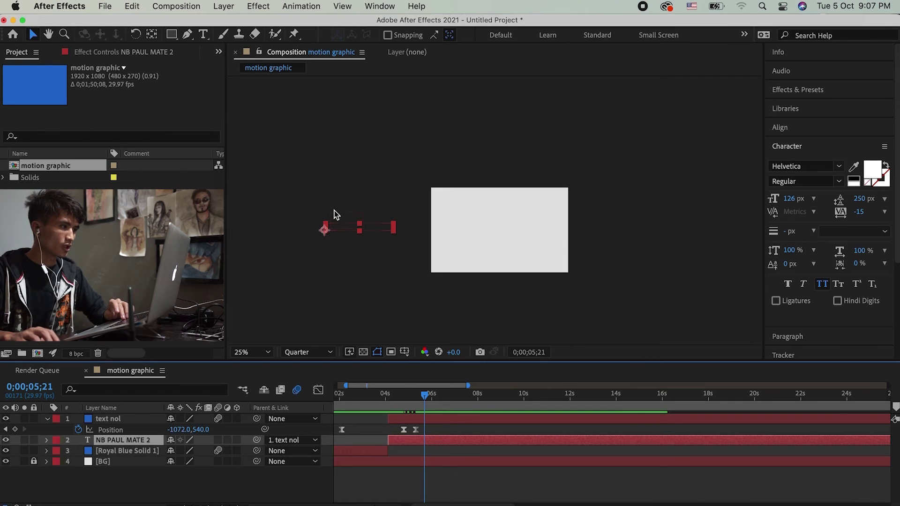
{"action": "scroll", "coordinate": [438, 211], "scroll_direction": "left", "scroll_amount": 2}
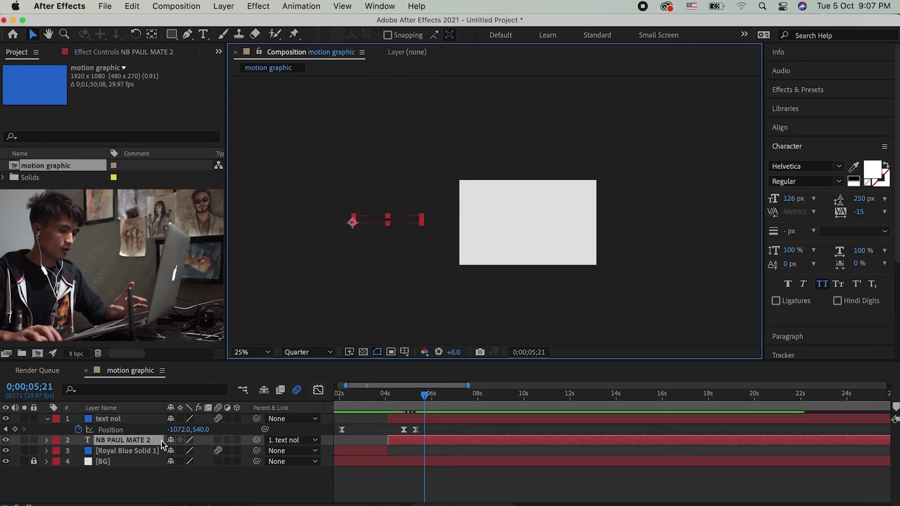
{"action": "key", "text": "p"}
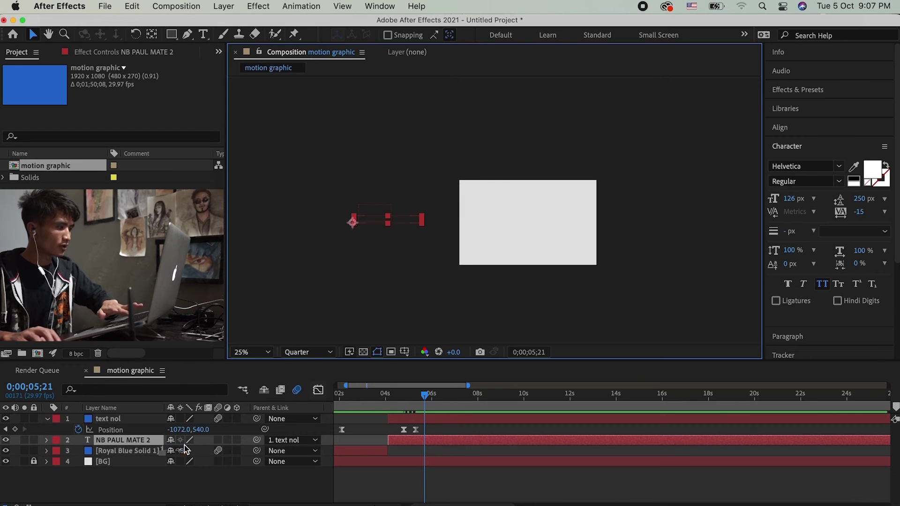
{"action": "left_click_drag", "start_coordinate": [184, 445], "coordinate": [619, 438]}
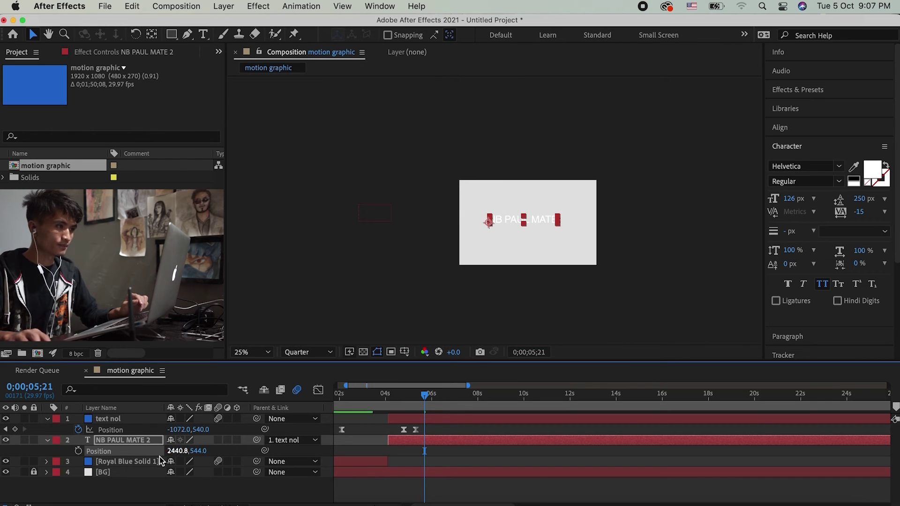
{"action": "left_click_drag", "start_coordinate": [174, 451], "coordinate": [189, 451]}
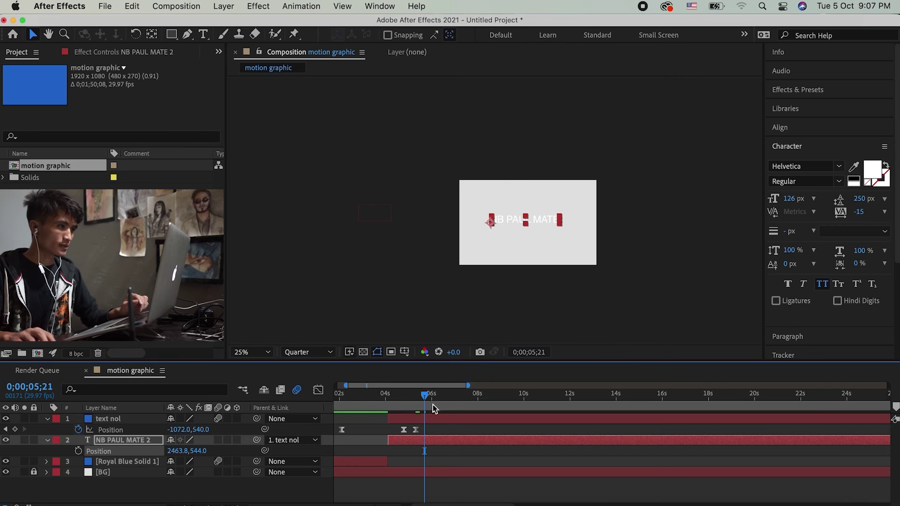
{"action": "left_click", "coordinate": [439, 425]}
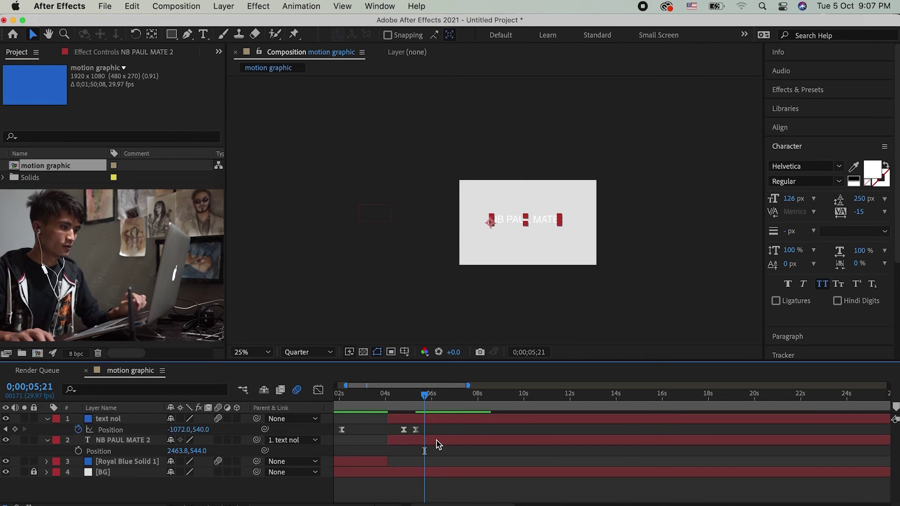
{"action": "left_click", "coordinate": [436, 440]}
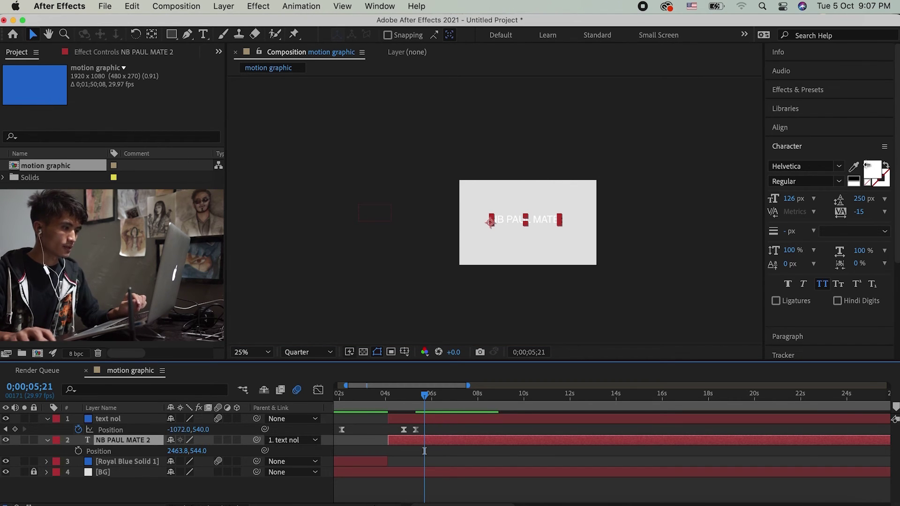
{"action": "left_click", "coordinate": [872, 170]}
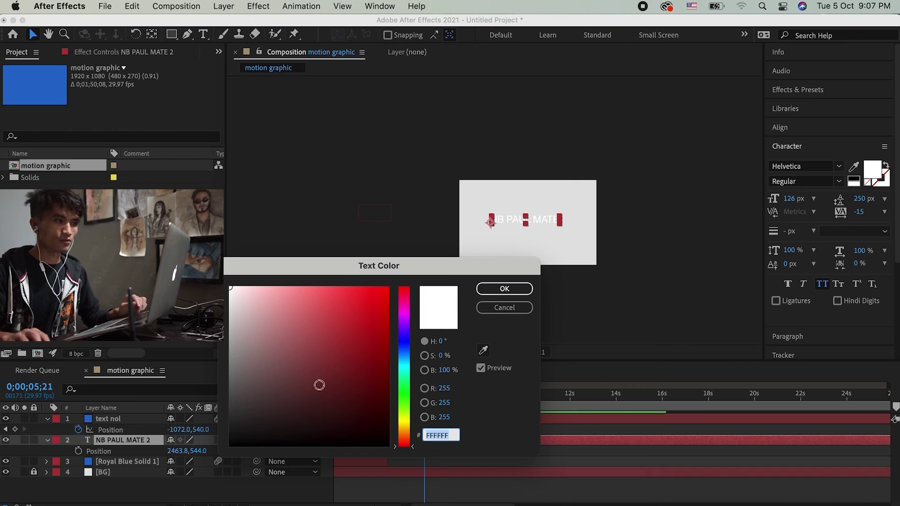
{"action": "type", "text": "000000"}
{"action": "left_click", "coordinate": [521, 289]}
{"action": "left_click", "coordinate": [538, 251]}
Step: Zoom the composition view to 50%, reposition it, and rewind near the animation start
{"action": "key", "text": "period"}
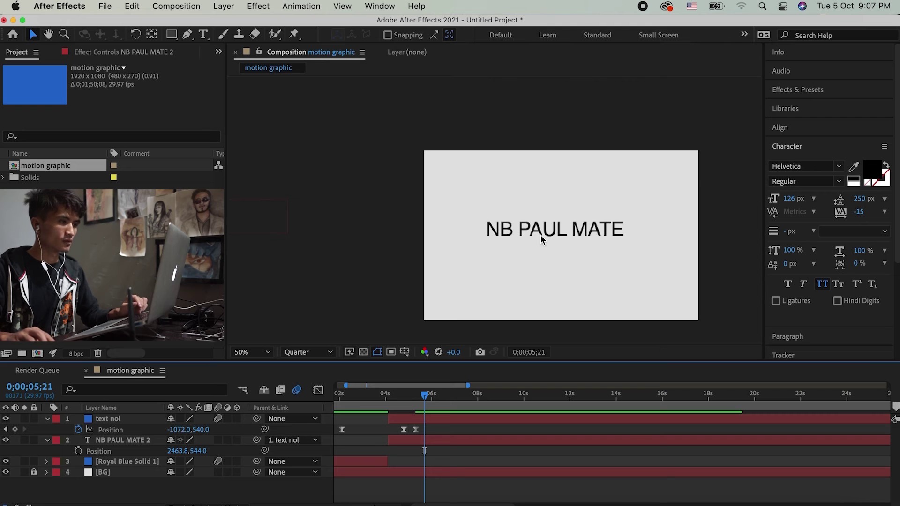
{"action": "scroll", "coordinate": [541, 239], "scroll_direction": "down", "scroll_amount": 5}
{"action": "key", "text": "h"}
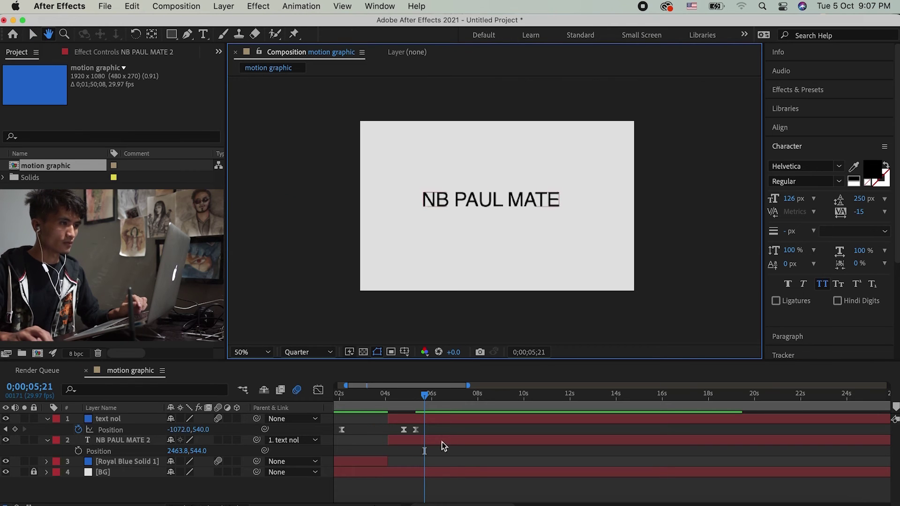
{"action": "left_click", "coordinate": [426, 440]}
{"action": "left_click_drag", "start_coordinate": [425, 398], "coordinate": [337, 411]}
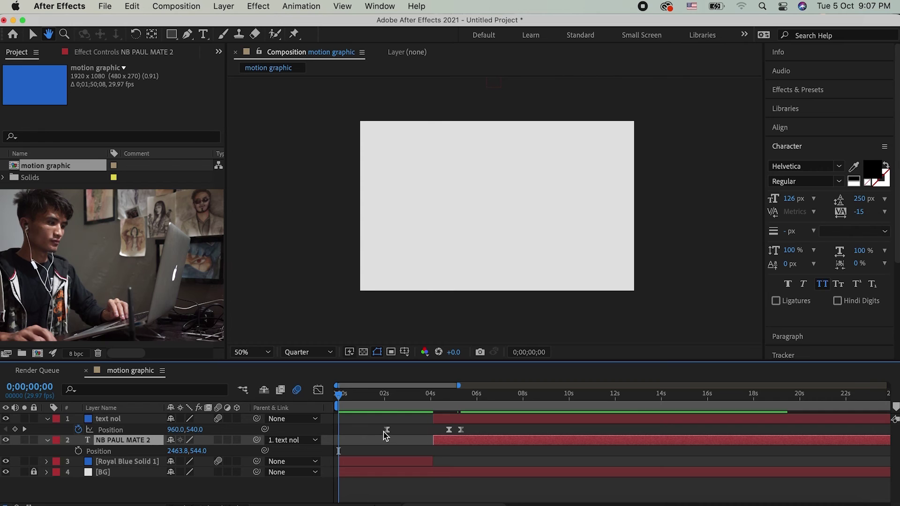
Step: Widen the timeline, preview the blue box sliding away, then scrub back through the reveal
{"action": "key", "text": "minus"}
{"action": "key", "text": "v"}
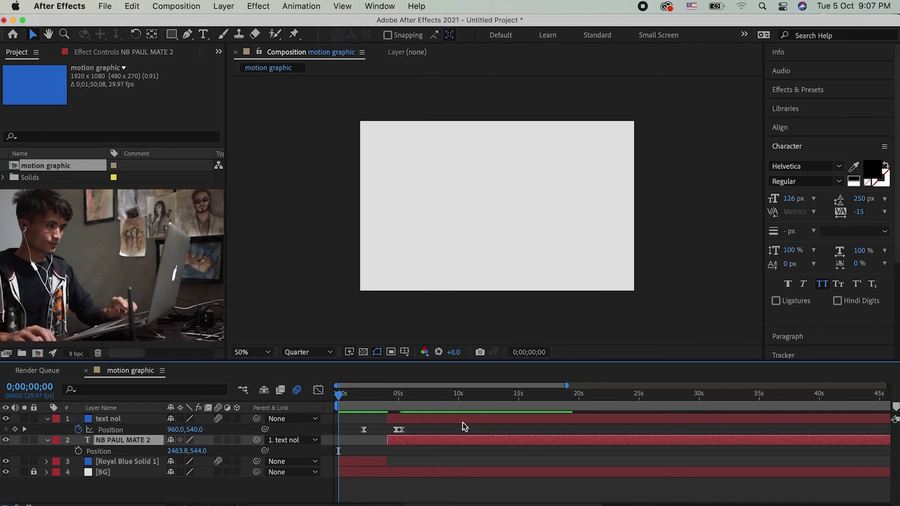
{"action": "key", "text": "space"}
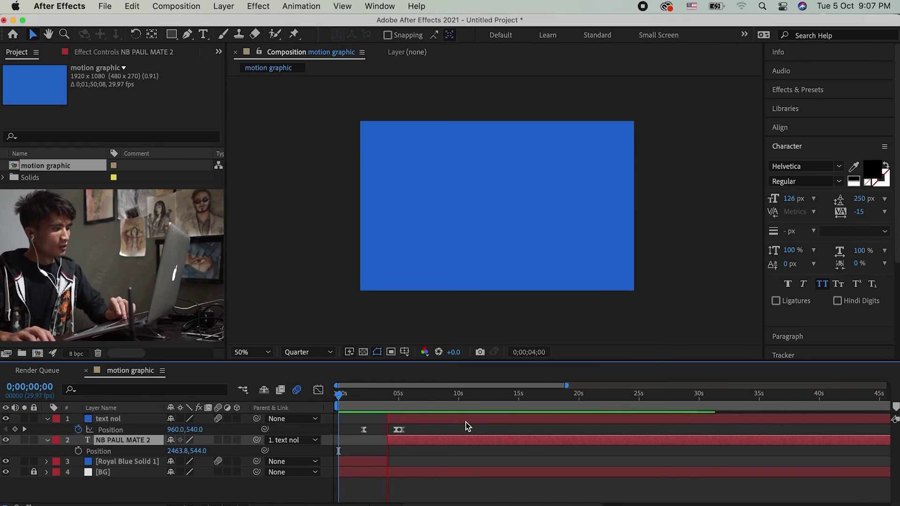
{"action": "key", "text": "space"}
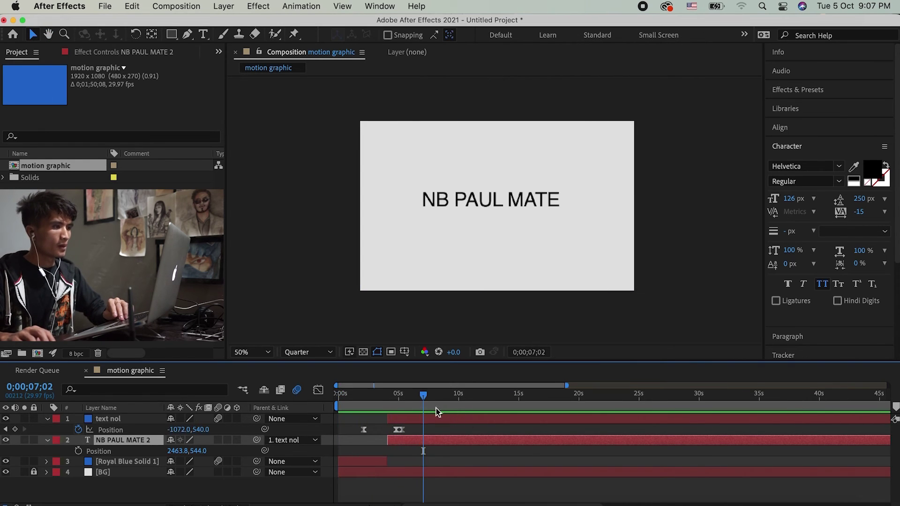
{"action": "left_click_drag", "start_coordinate": [422, 398], "coordinate": [373, 410]}
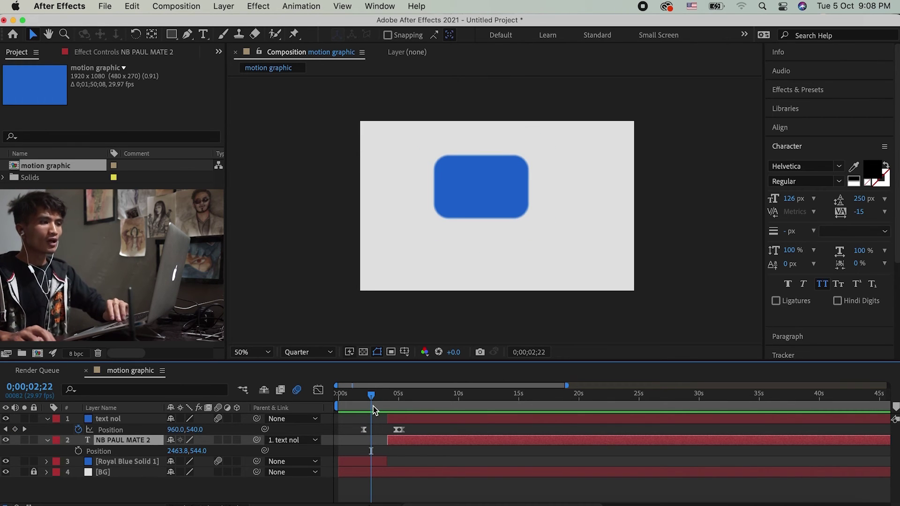